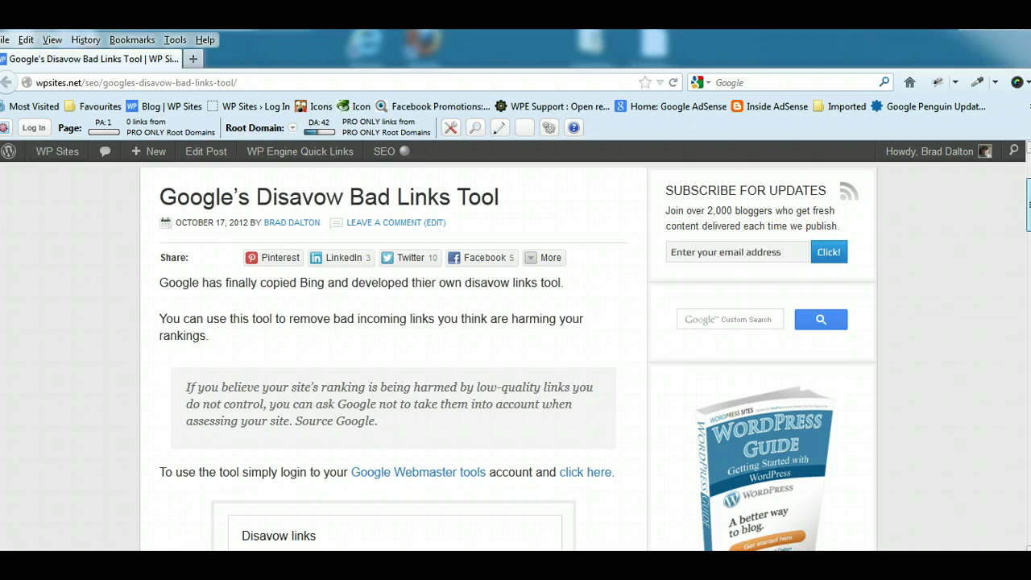
Step: Scroll the WPSites disavow article down to its steps for disavowing URLs and domains
scroll(628, 240, "down", 1)
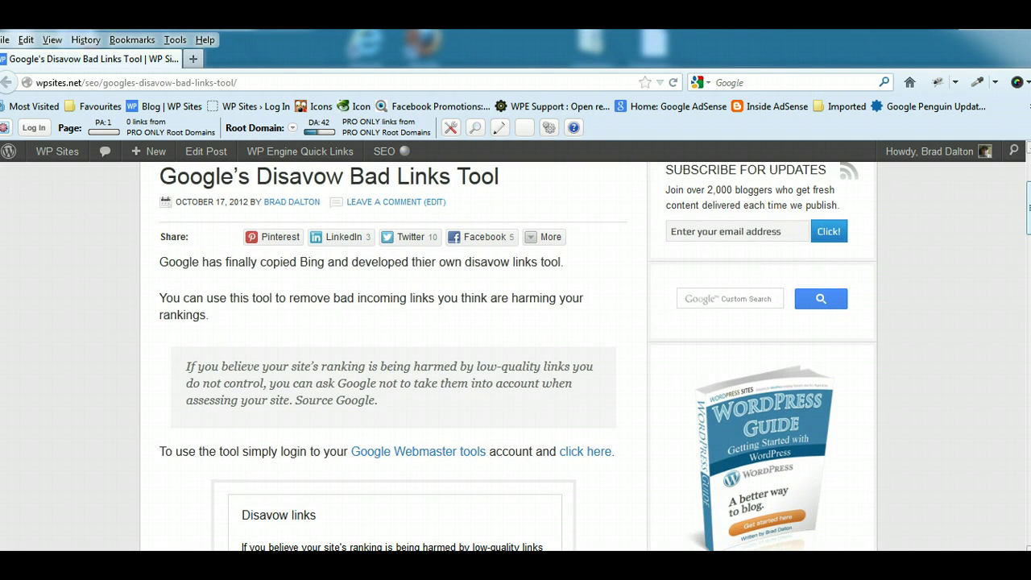
left_click(1028, 191)
left_click_drag(1028, 201, 1028, 265)
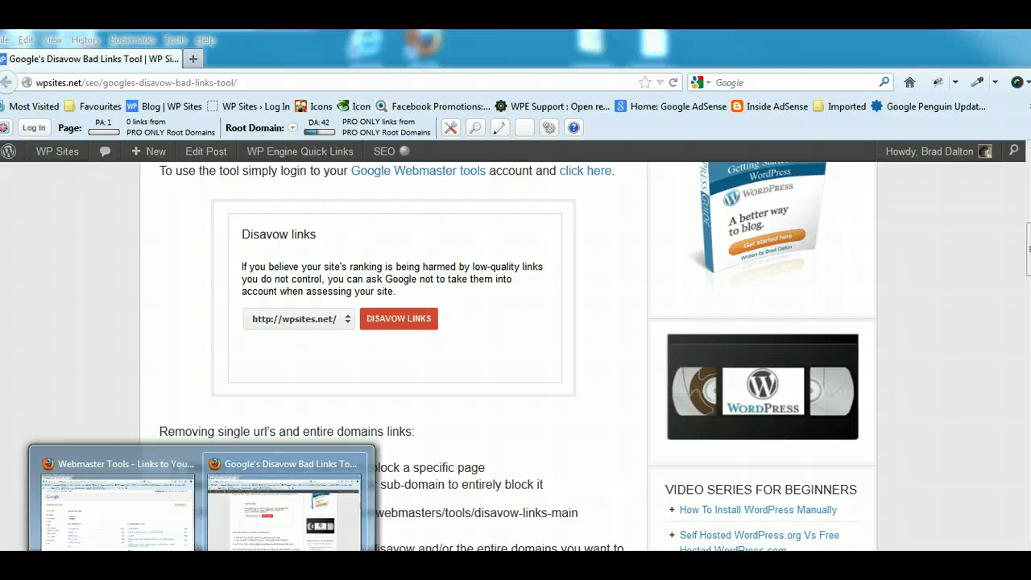
left_click(169, 512)
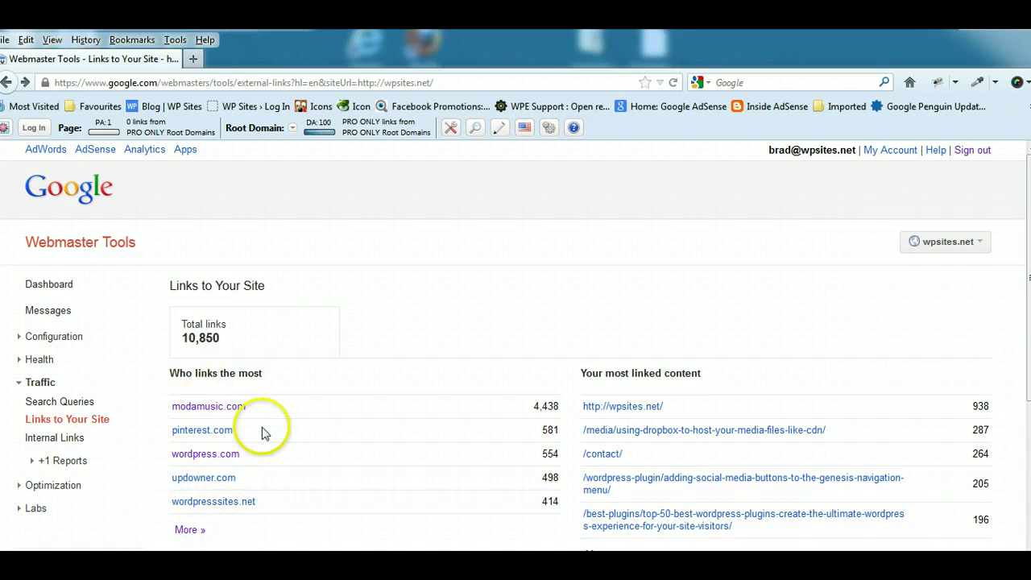
scroll(516, 346, "down", 1)
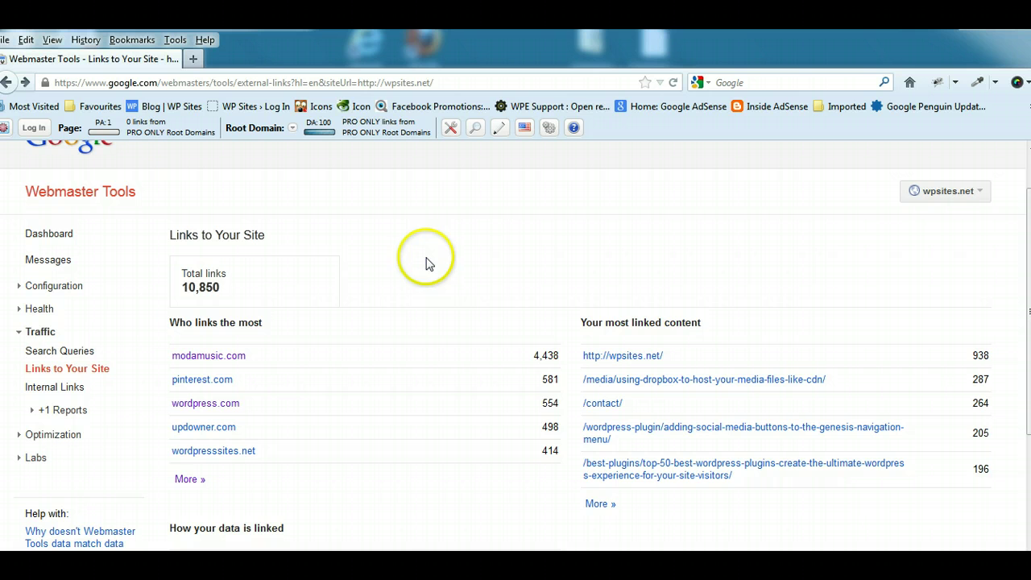
Step: Show all 519 linking domains, led by modamusic.com, and scroll through the table
left_click(181, 479)
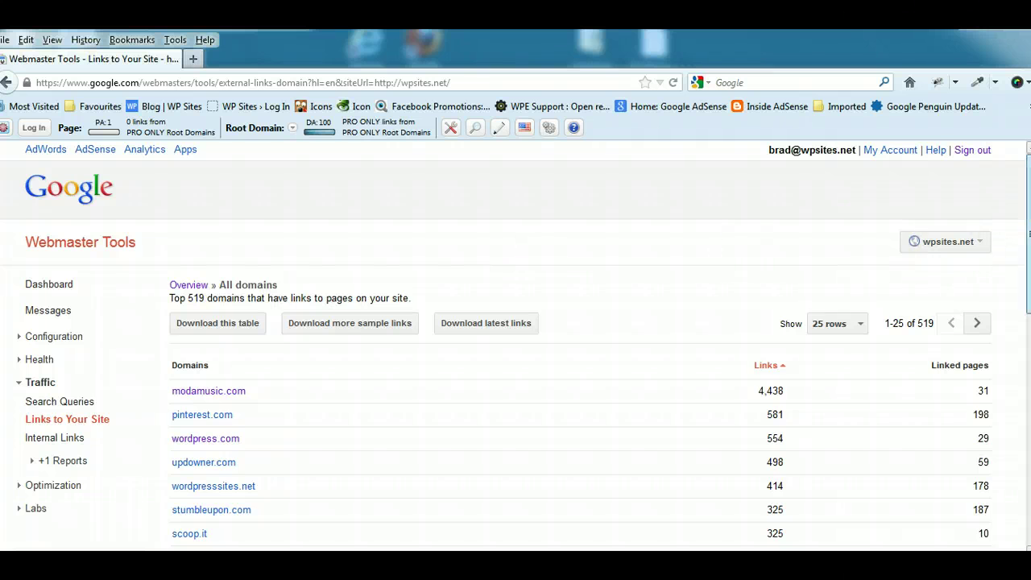
left_click_drag(1028, 241, 1028, 332)
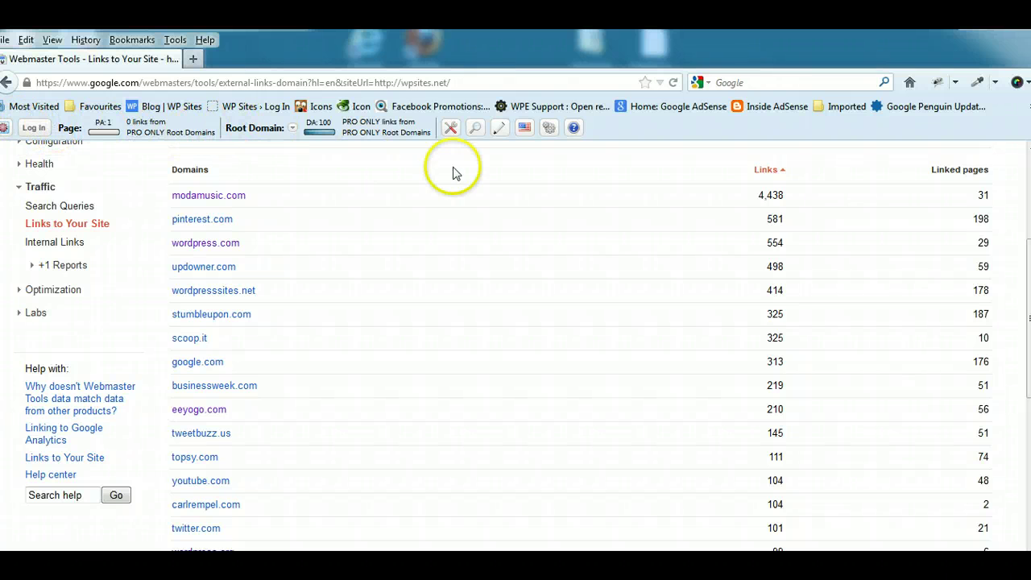
left_click_drag(1028, 318, 1028, 254)
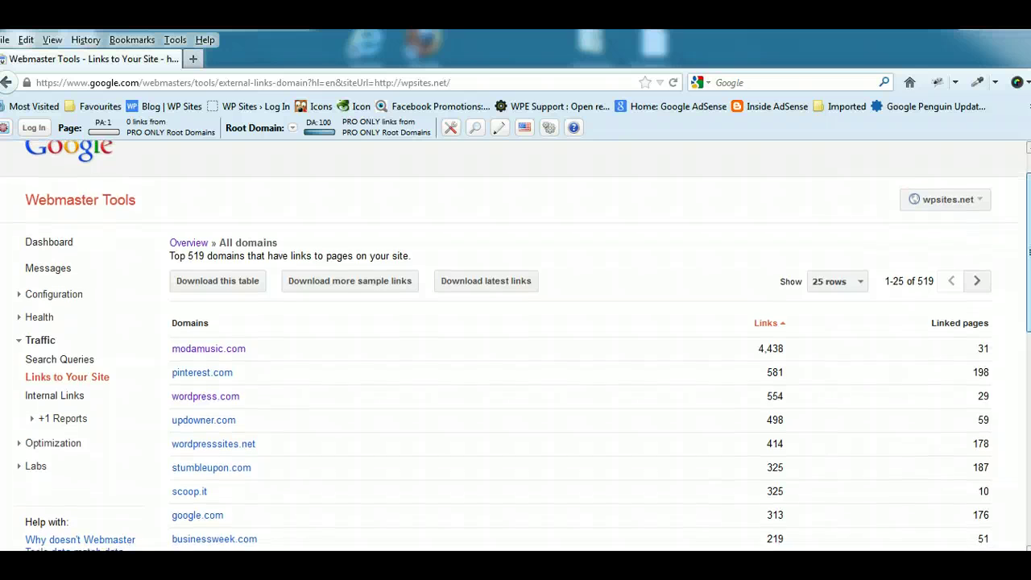
left_click_drag(1028, 254, 1028, 288)
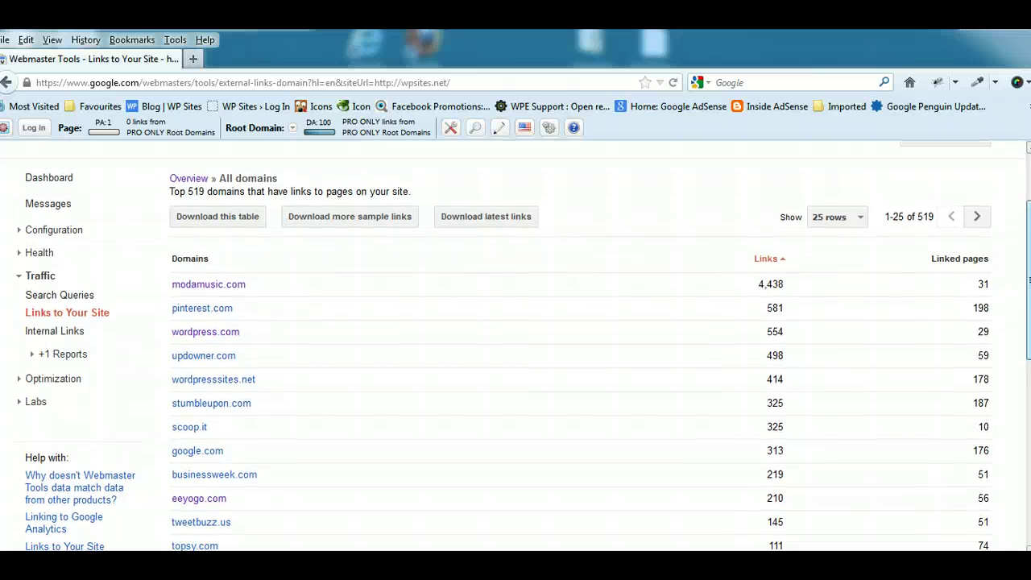
left_click_drag(1029, 288, 1029, 274)
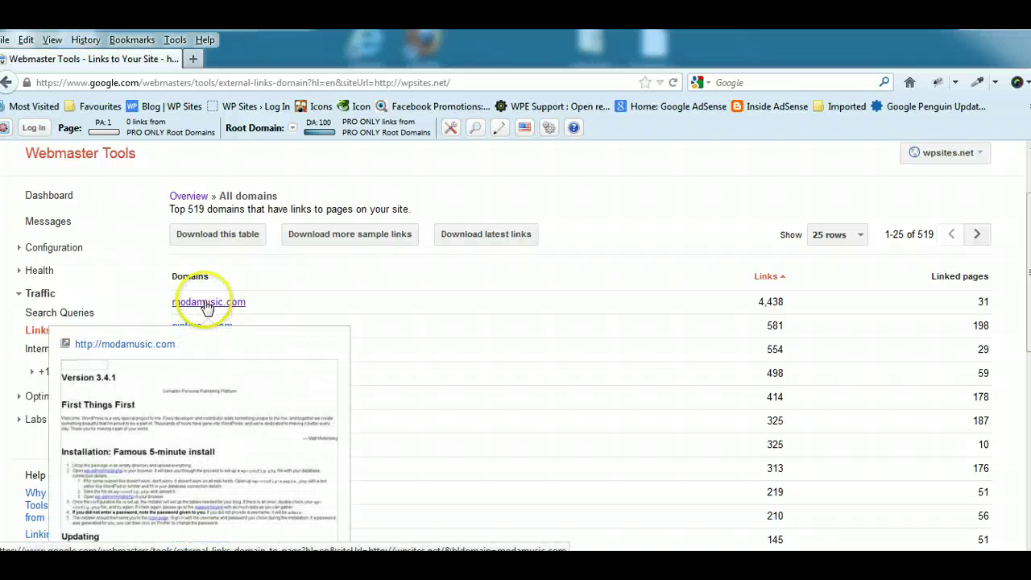
mouse_move(208, 285)
left_click(207, 304)
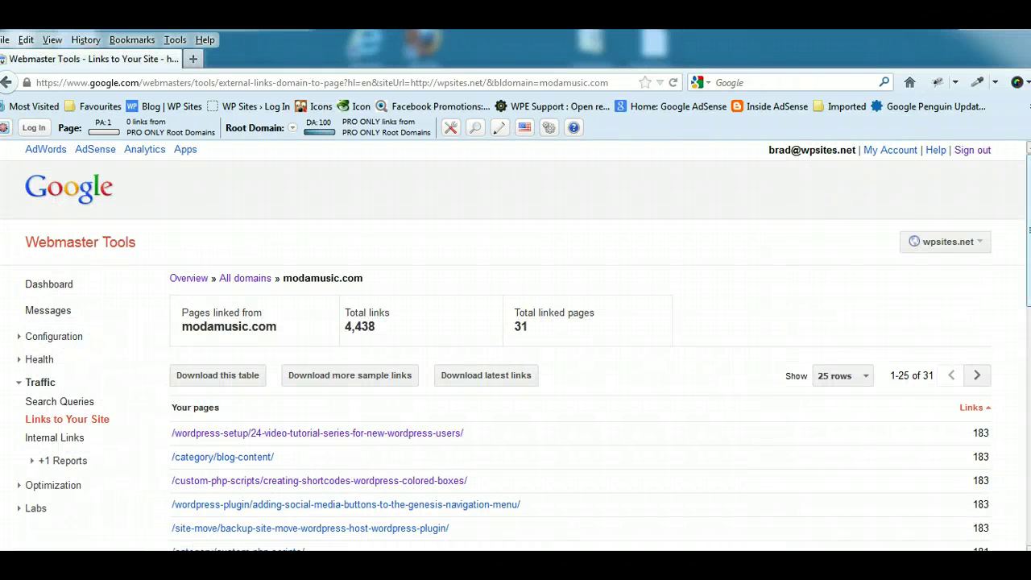
scroll(527, 344, "down", 4)
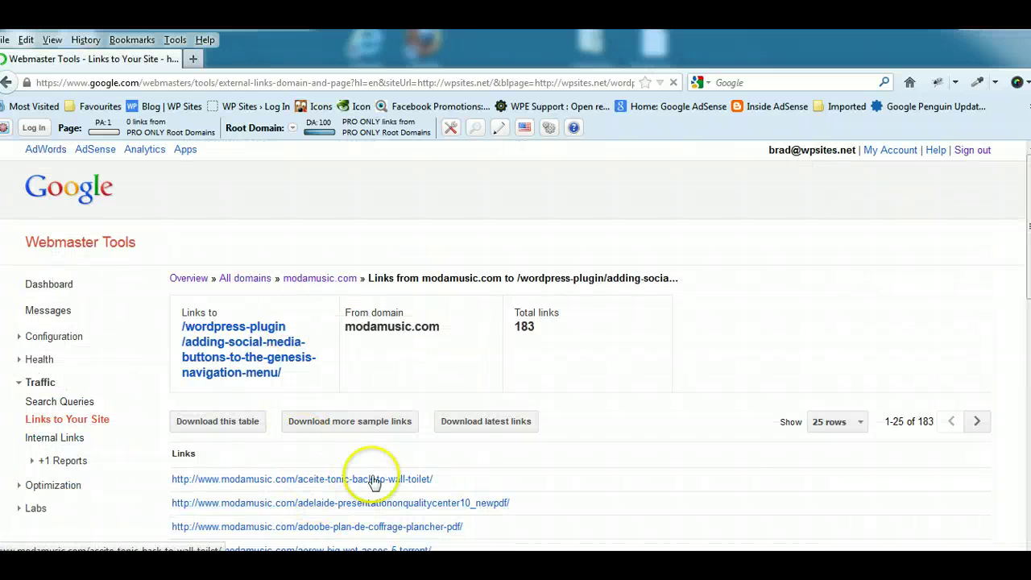
scroll(279, 278, "down", 6)
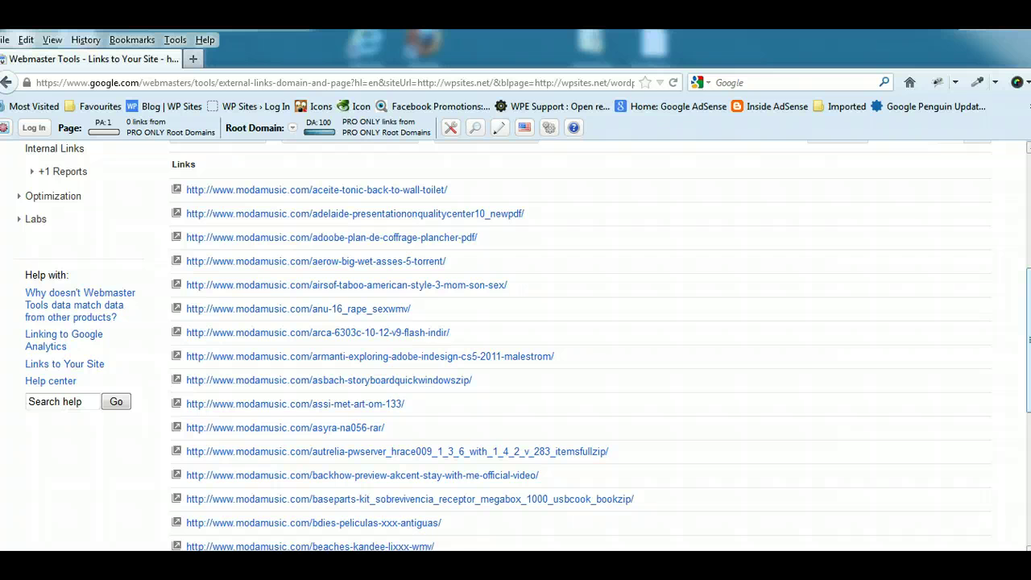
scroll(516, 346, "up", 2)
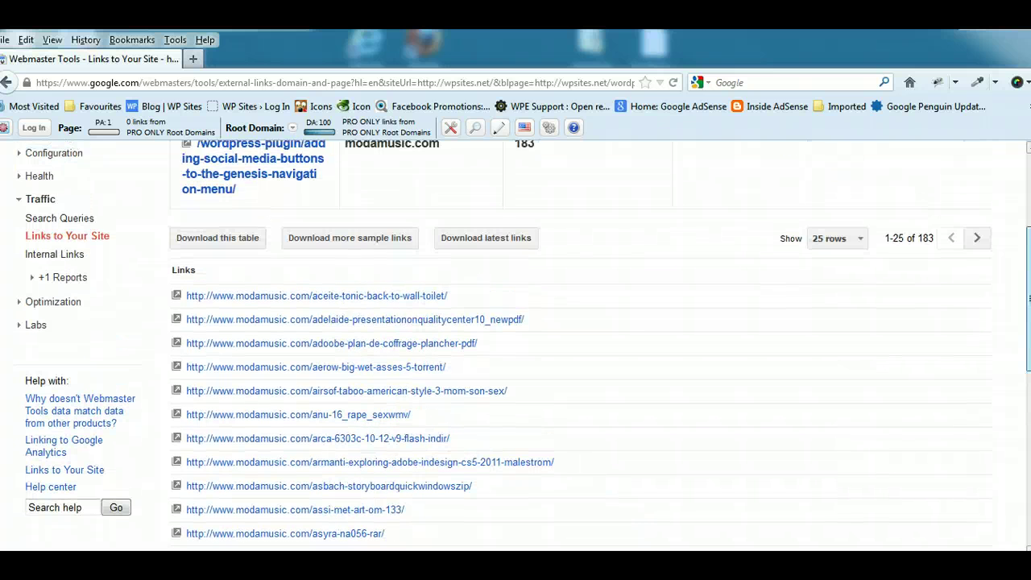
scroll(516, 346, "up", 3)
left_click(7, 83)
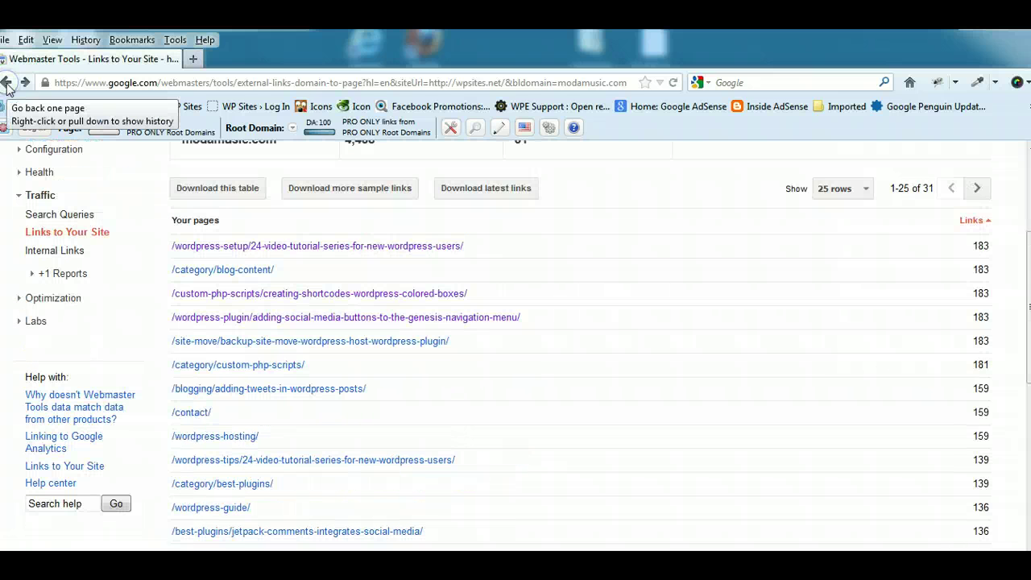
left_click(7, 84)
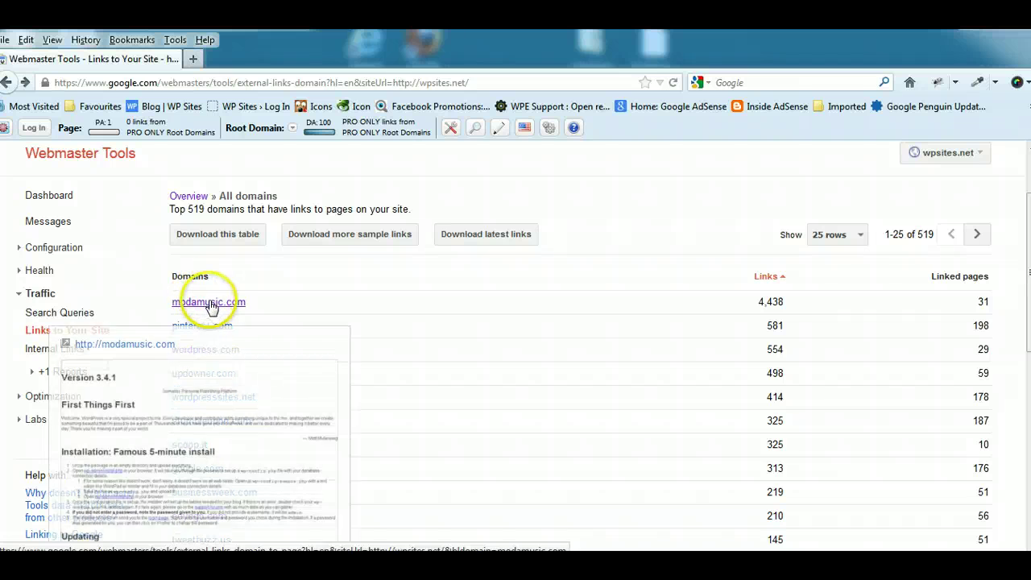
Step: Show wordpress.com's links to the Dropbox article and select the shaqdiesel.wordpress.com URL
left_click(232, 351)
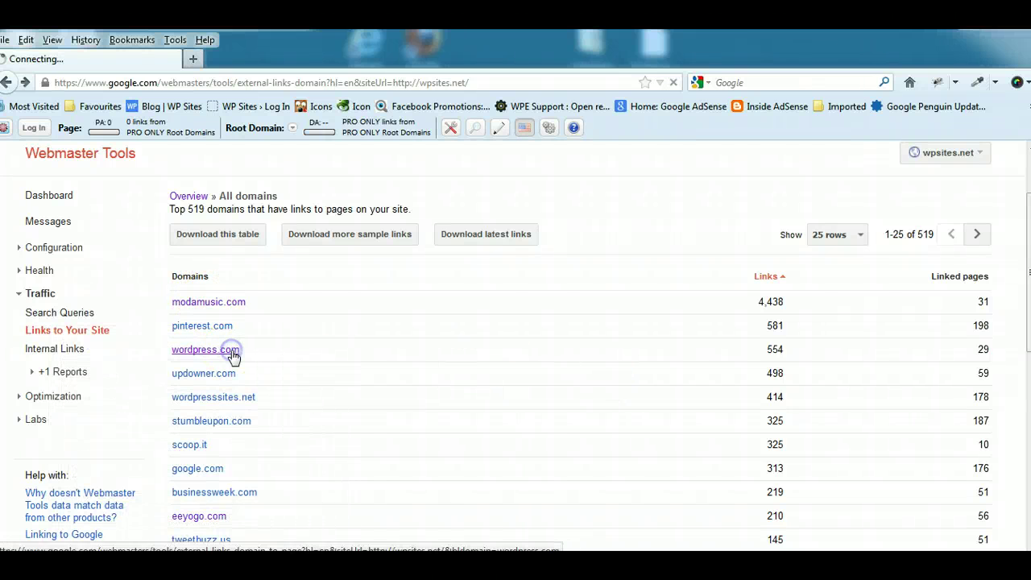
scroll(242, 346, "down", 4)
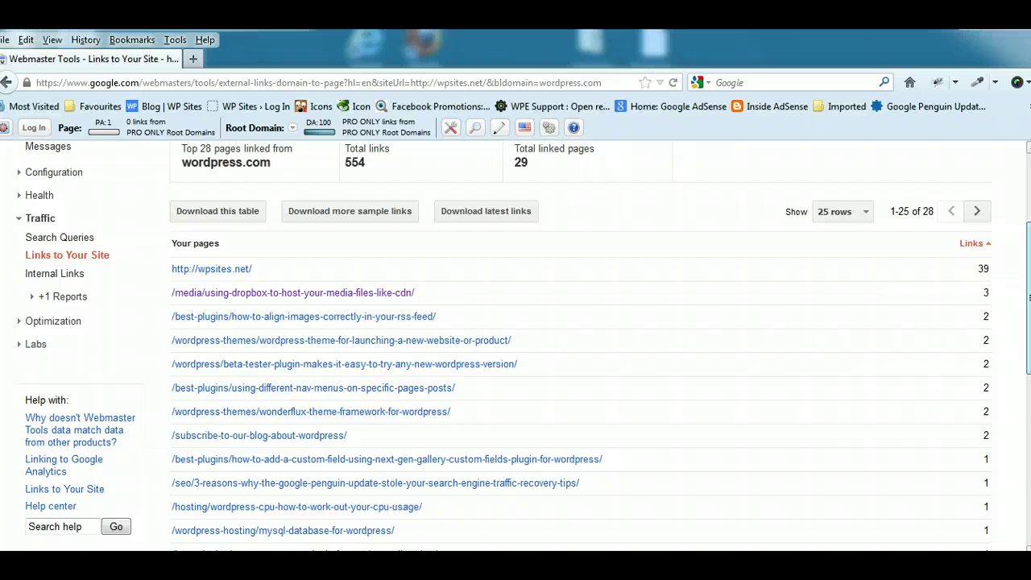
left_click(292, 290)
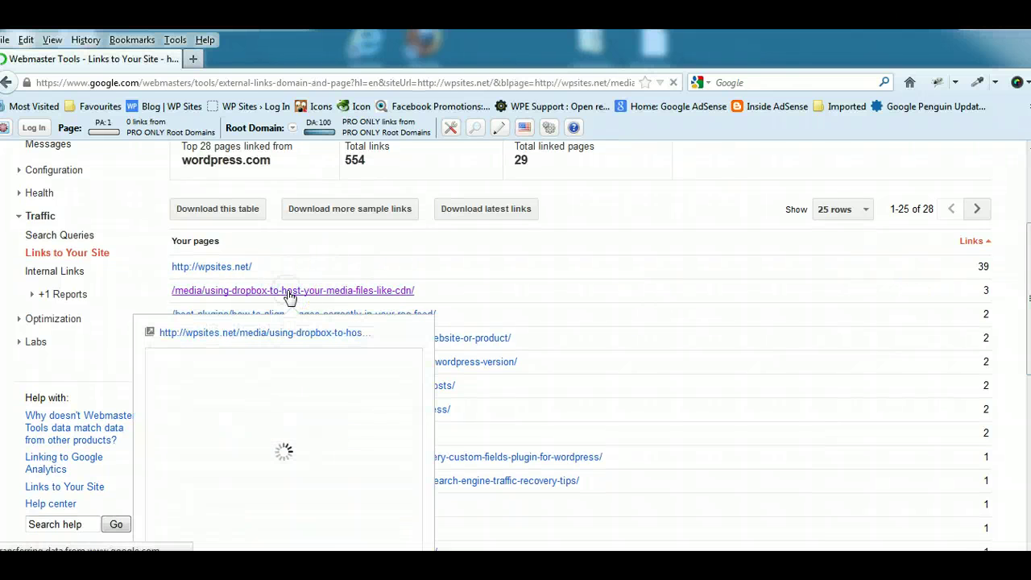
scroll(293, 295, "down", 3)
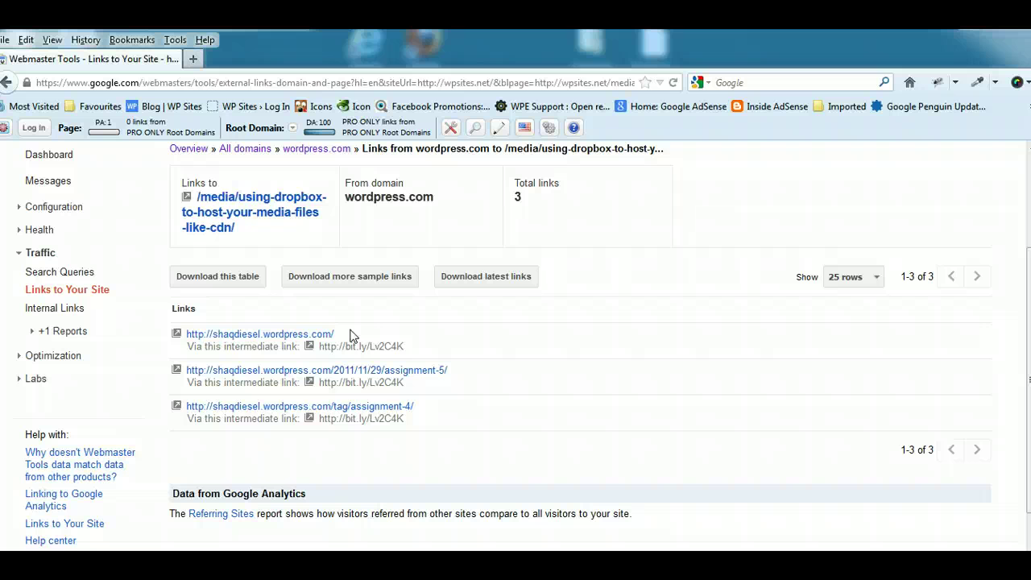
left_click_drag(342, 337, 186, 338)
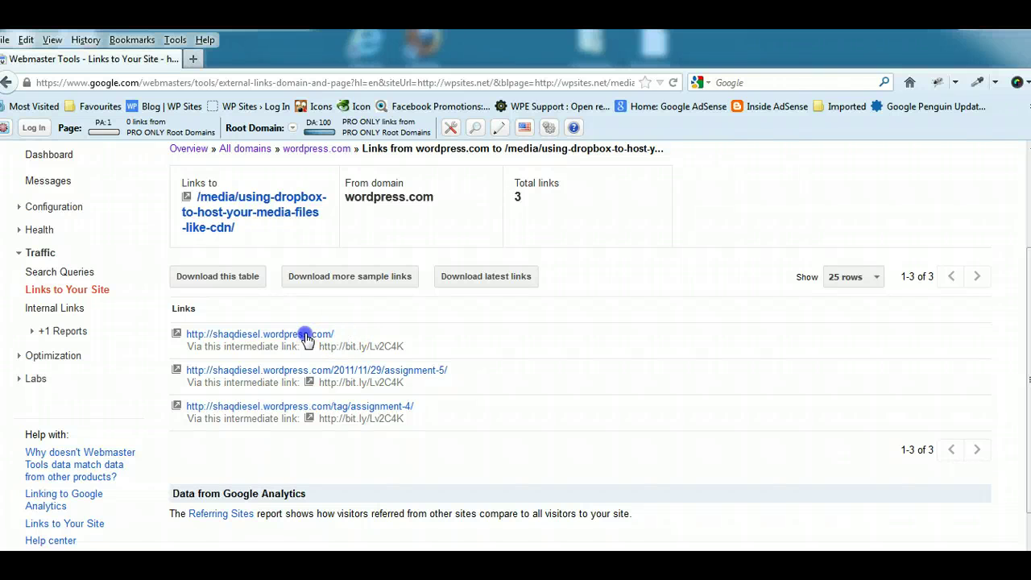
Step: Copy the shaqdiesel.wordpress.com URL into a new Notepad document
right_click(194, 334)
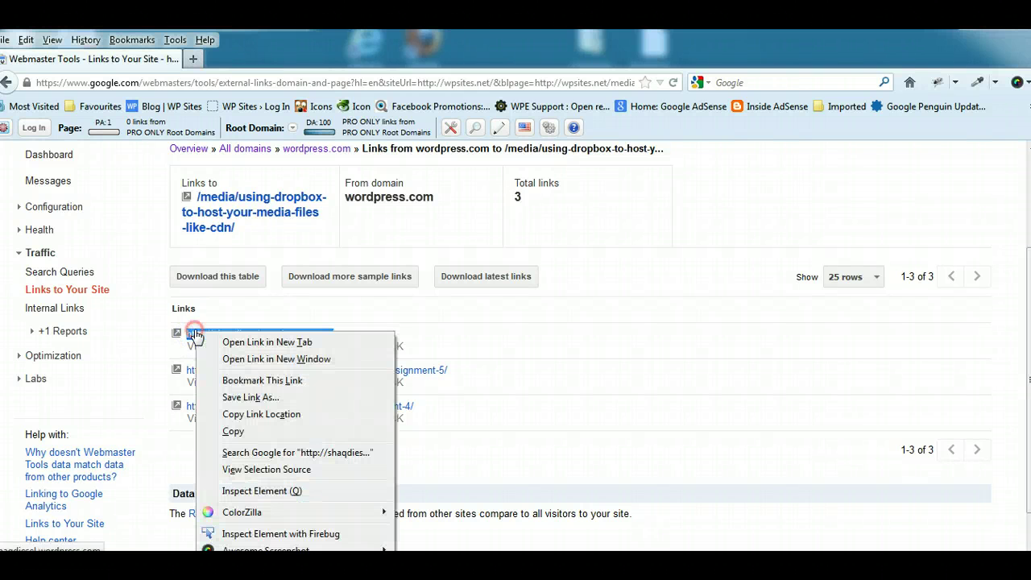
left_click(233, 434)
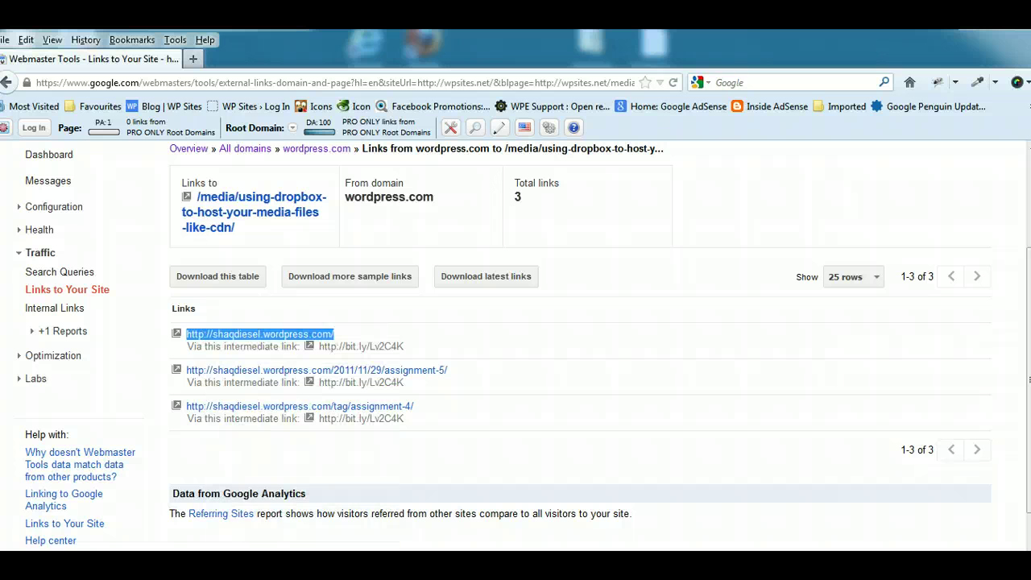
key("super")
left_click(46, 113)
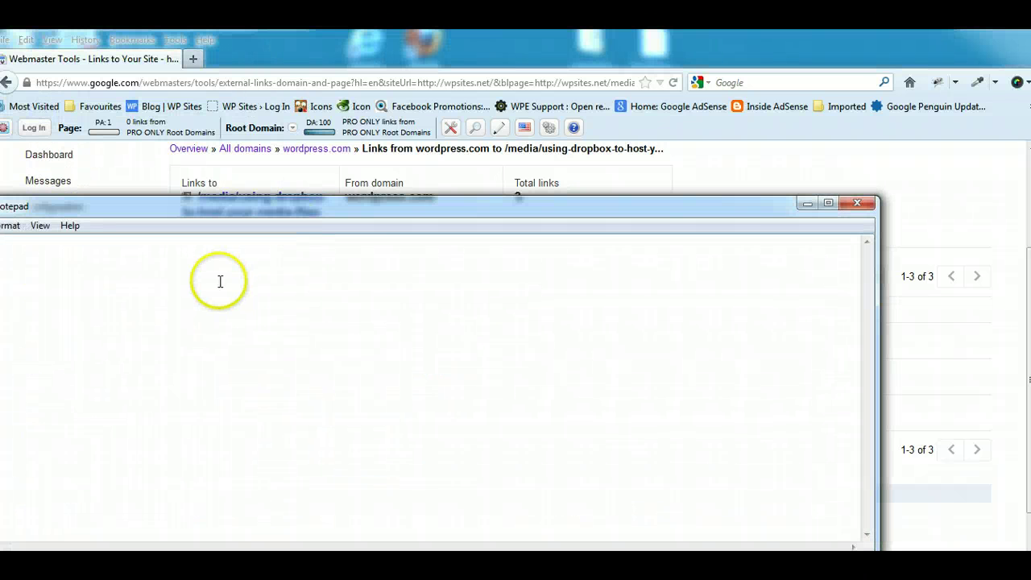
right_click(215, 279)
left_click(248, 346)
left_click_drag(282, 203, 588, 205)
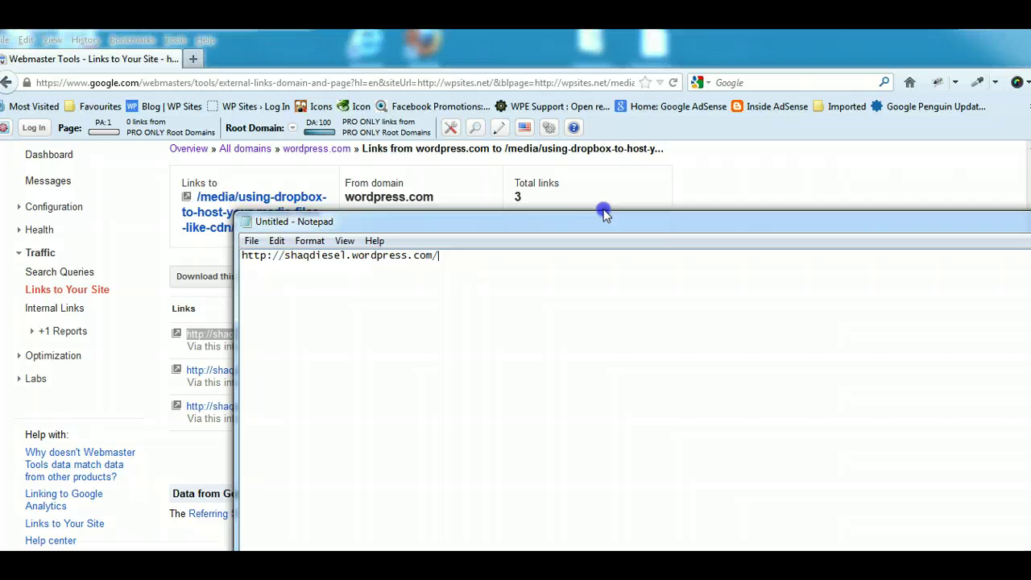
left_click_drag(479, 241, 234, 242)
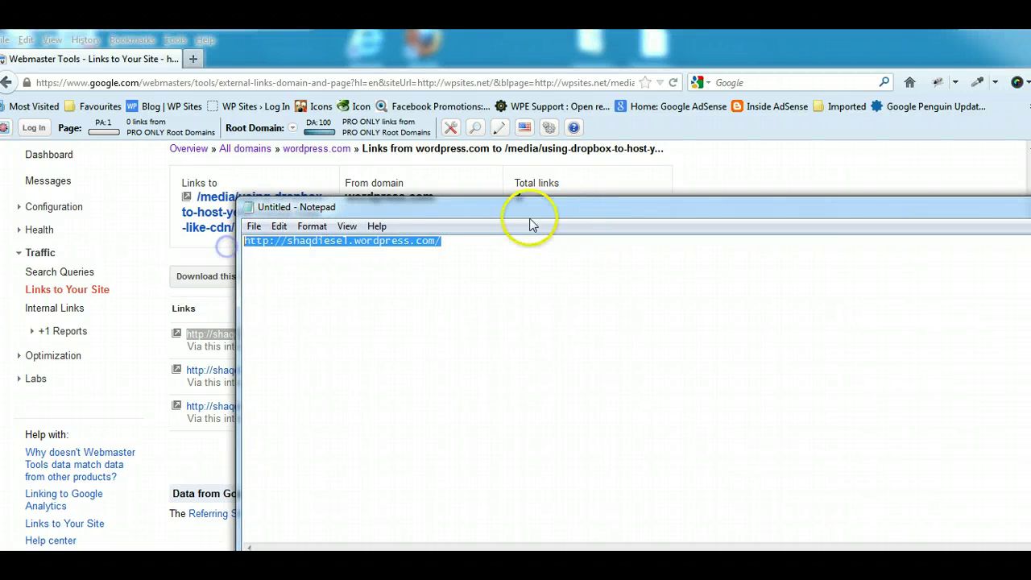
left_click_drag(517, 203, 397, 200)
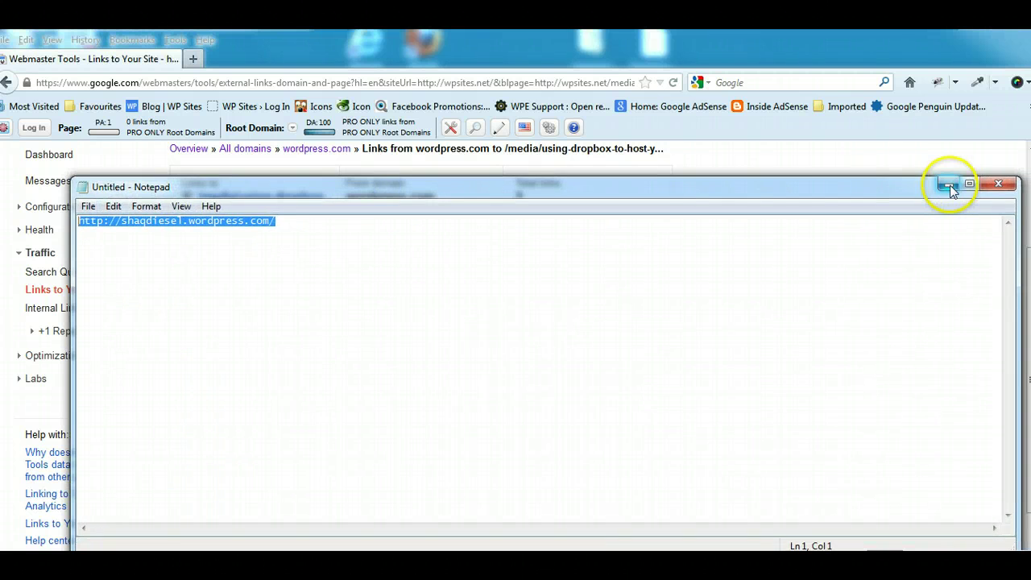
Step: Copy modamusic.com from the All domains list and paste it on line 3 in Notepad
left_click(953, 188)
left_click(6, 82)
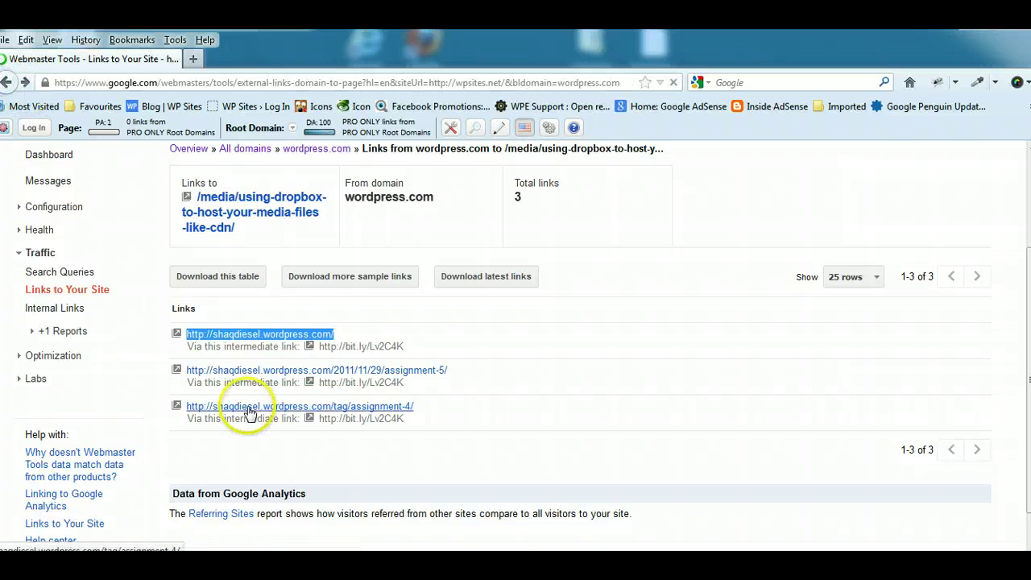
left_click(6, 82)
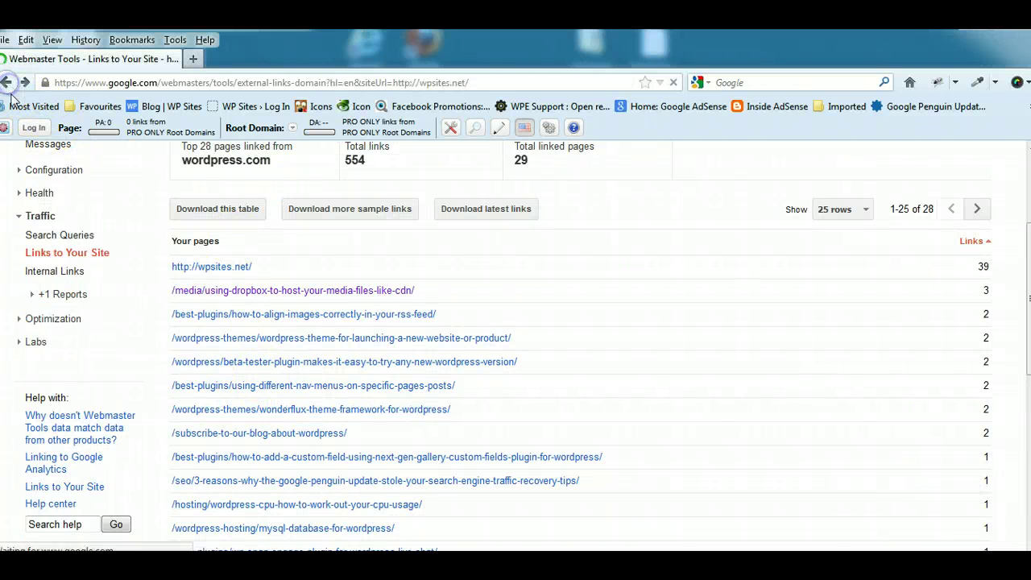
left_click_drag(246, 302, 212, 302)
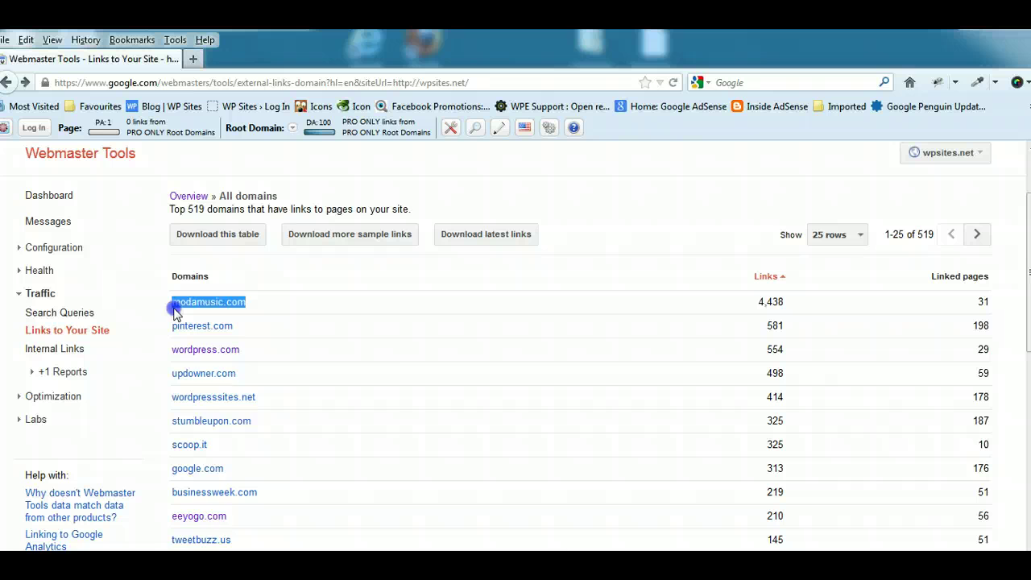
right_click(194, 303)
left_click(229, 402)
key("alt+Tab")
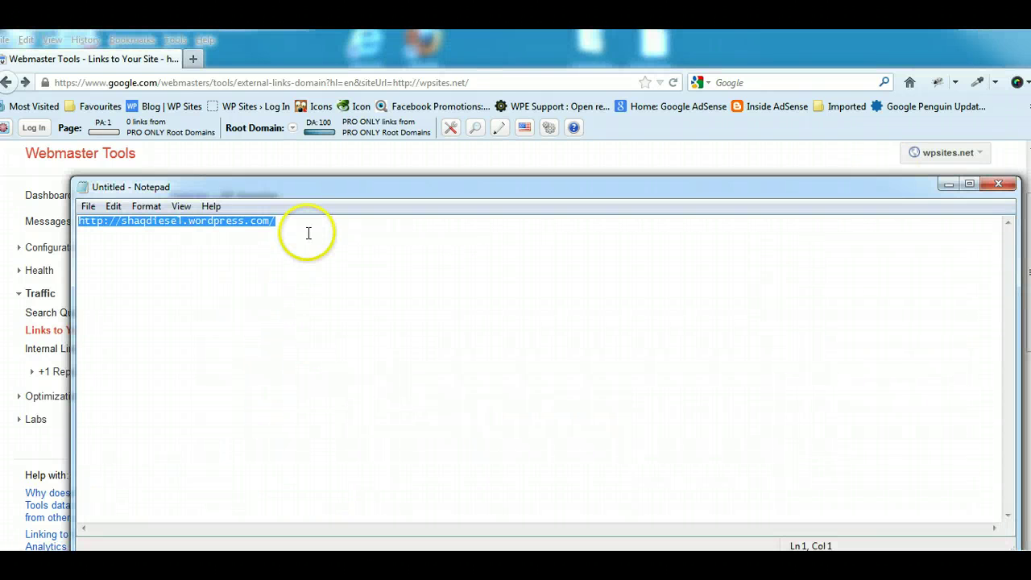
left_click(305, 225)
key("Return")
key("Return")
left_click(166, 255)
right_click(166, 258)
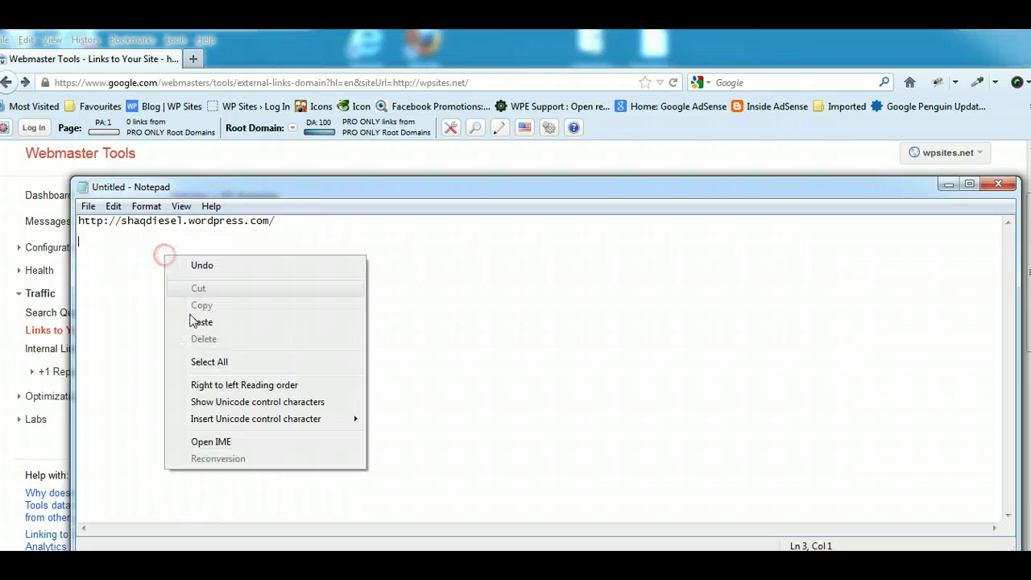
left_click(193, 319)
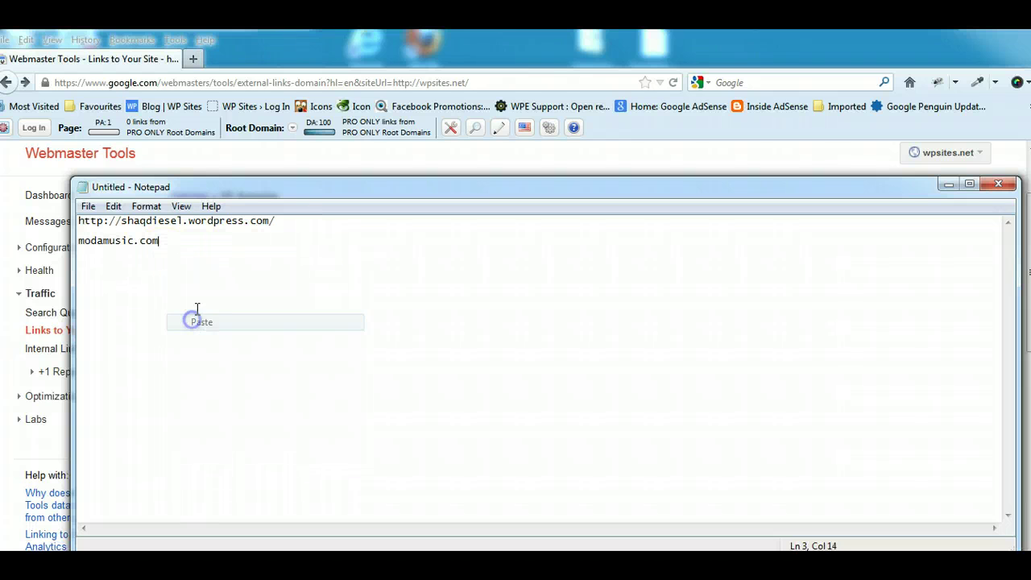
left_click(79, 239)
Step: Prefix modamusic.com with 'domain:' and add comment lines above both entries
type("domain")
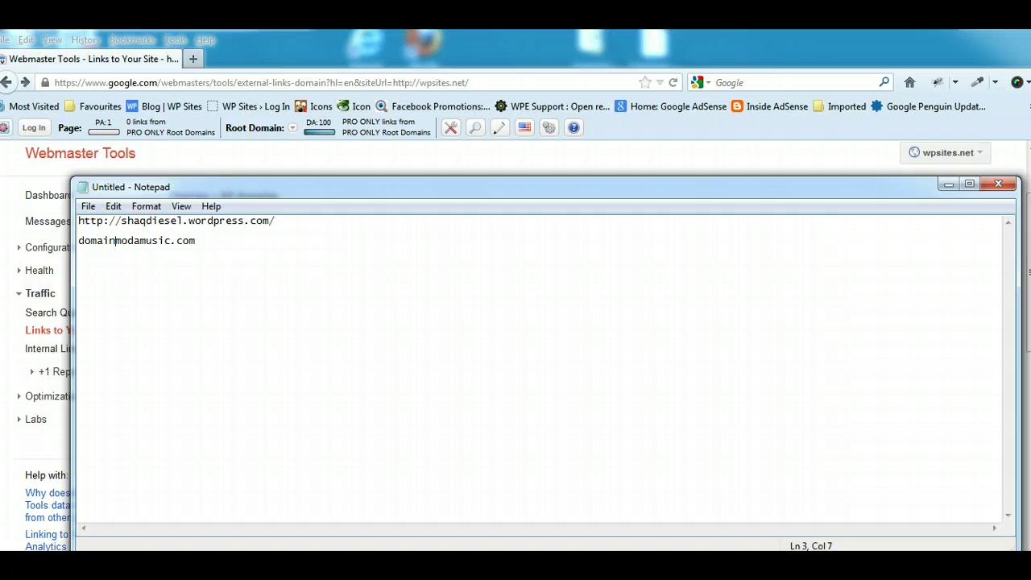
type(":")
left_click(80, 240)
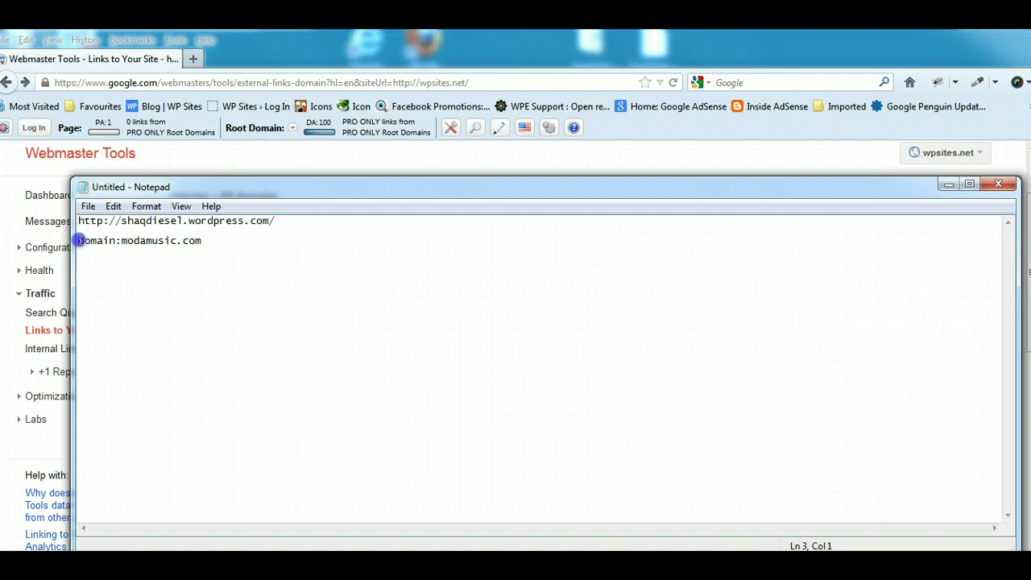
key("Return")
type("# n")
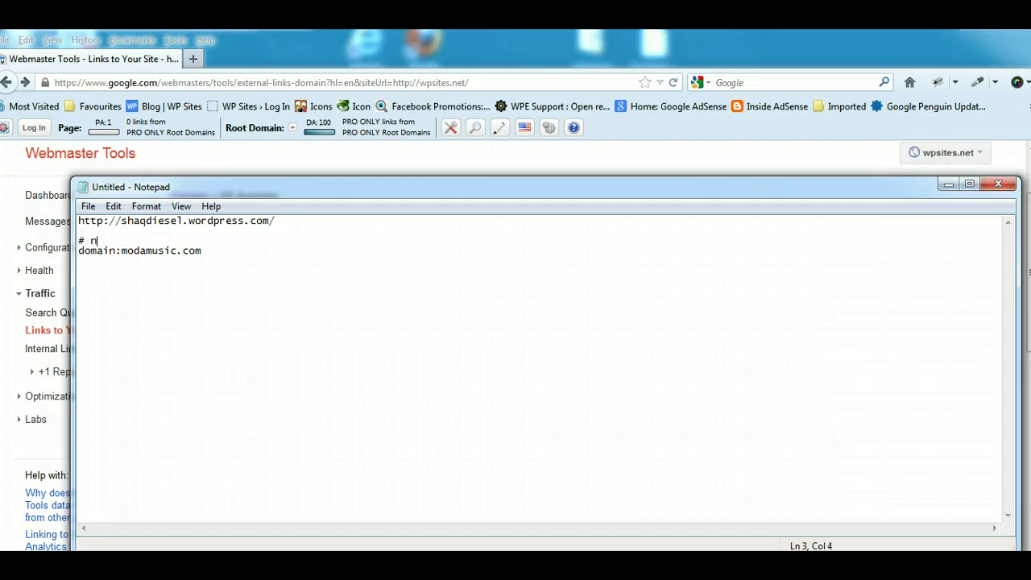
type("er")
type("gaert")
left_click(80, 221)
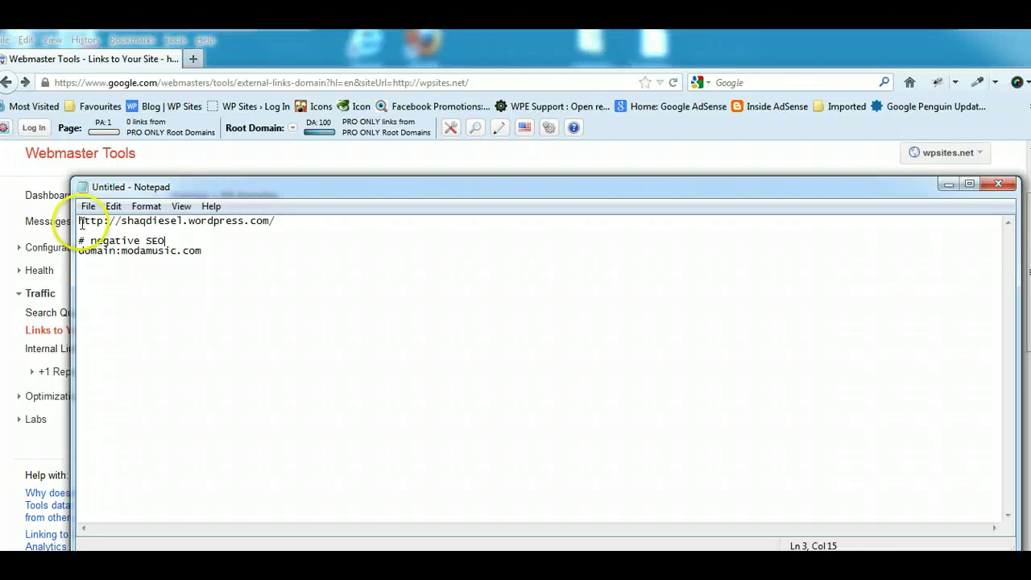
key("Return")
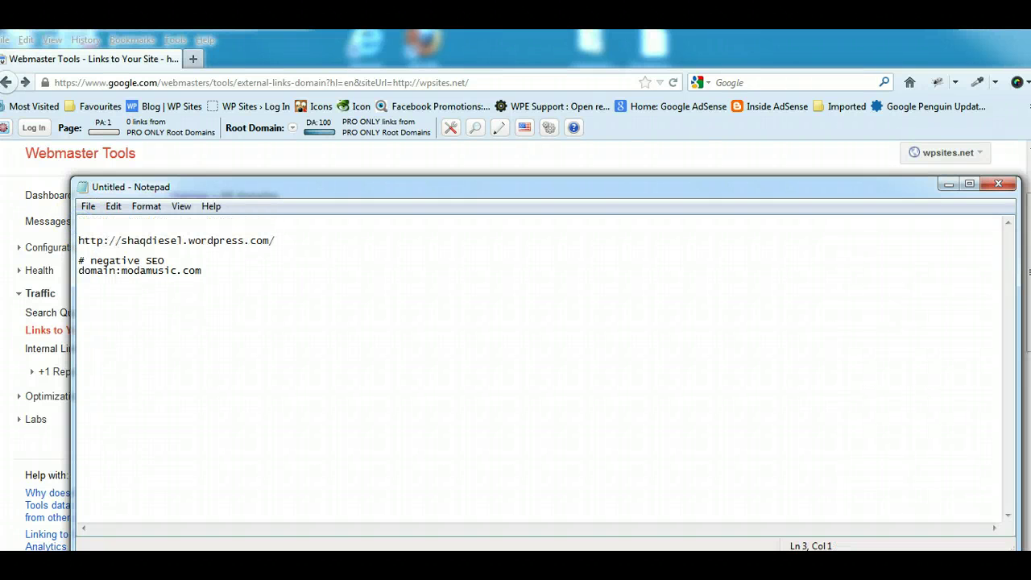
left_click(84, 233)
type("# content scraping")
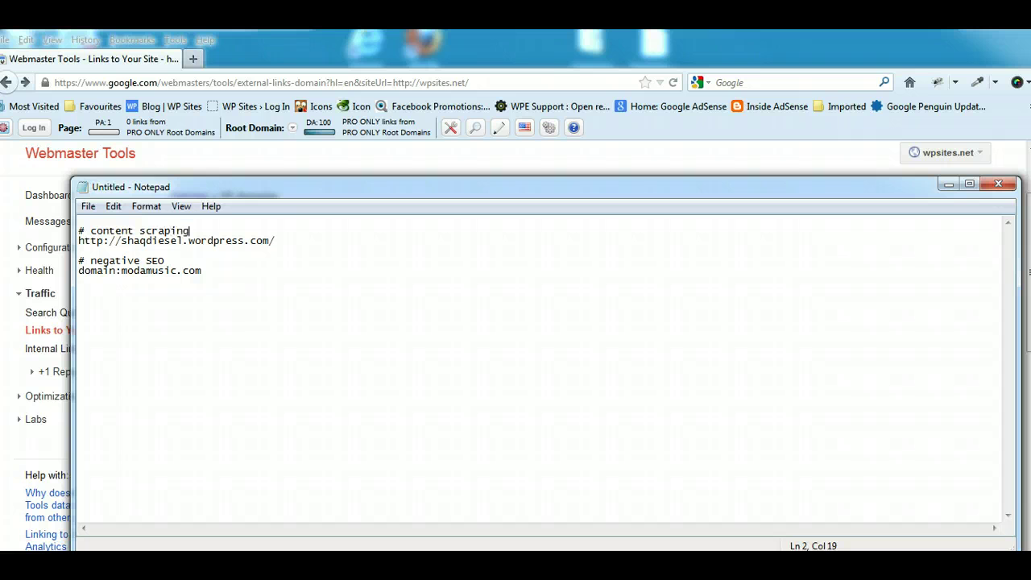
Step: Save the list to the Desktop as the text file 'Disavowbadlinks'
left_click(87, 206)
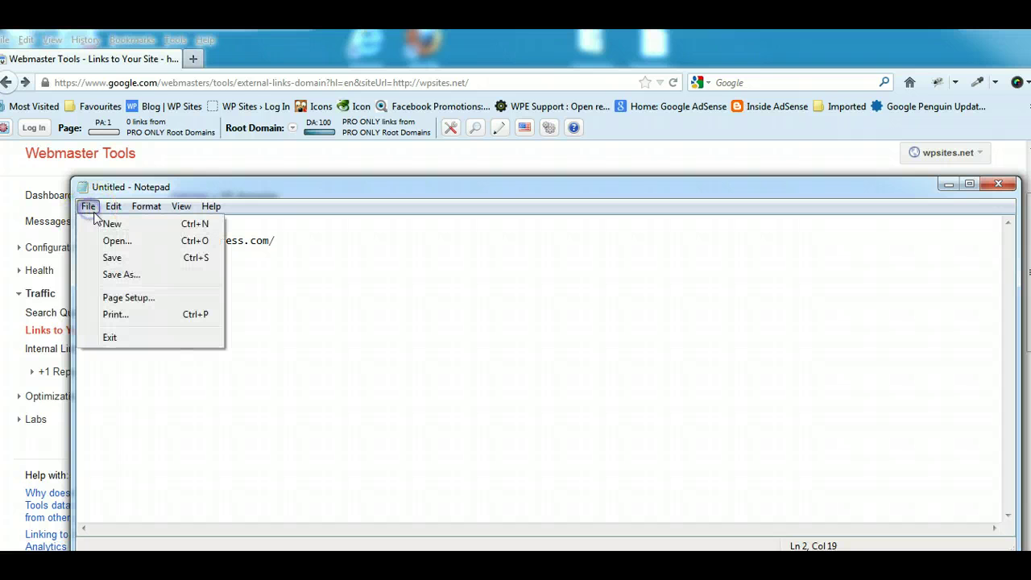
left_click(117, 274)
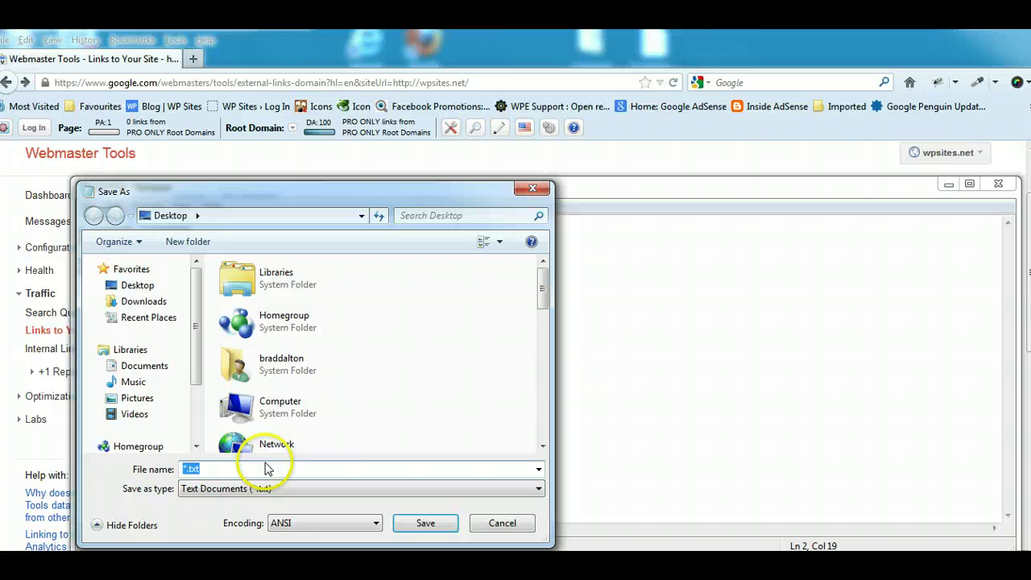
left_click(242, 471)
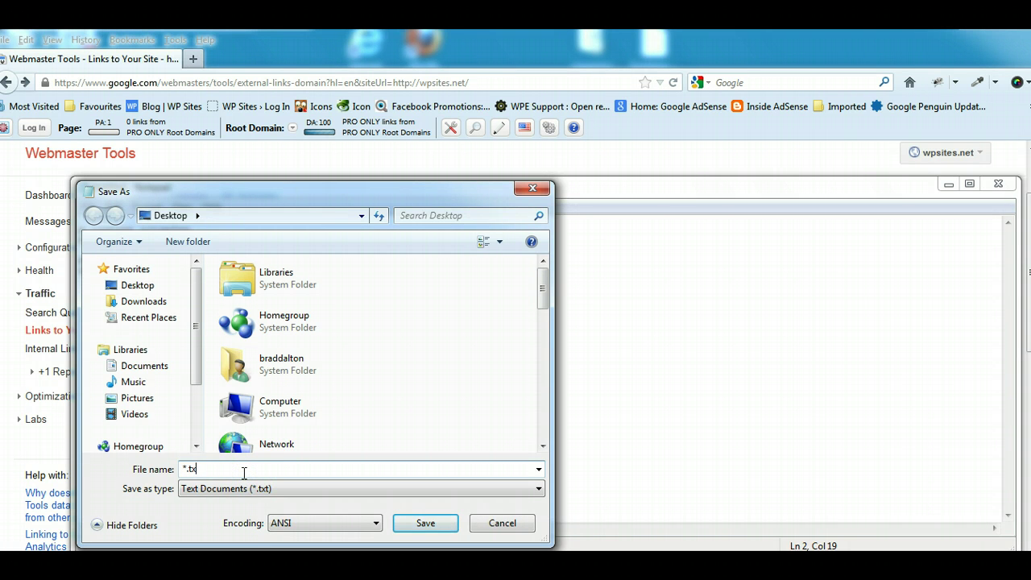
type("Disavow")
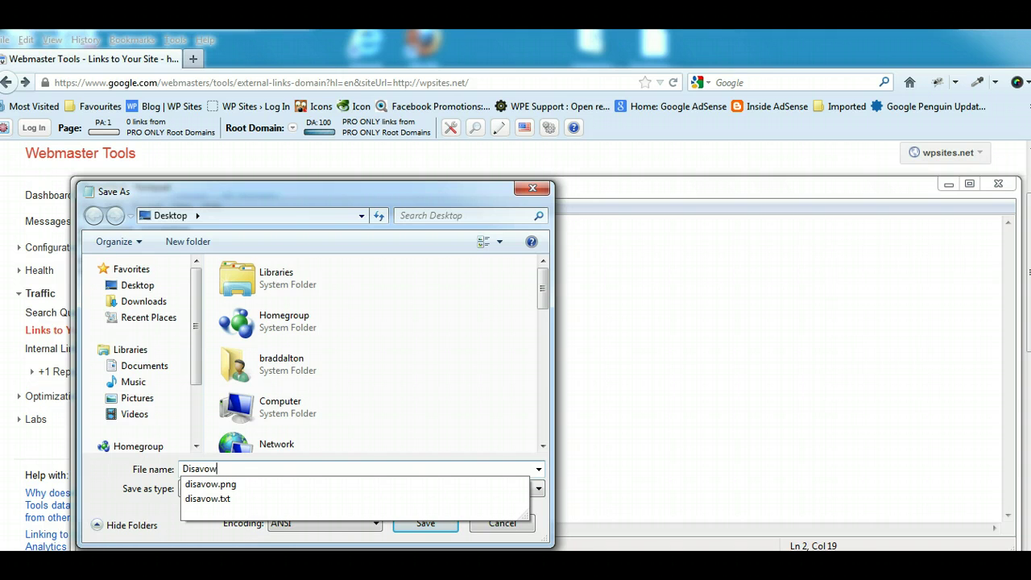
type("badlinks")
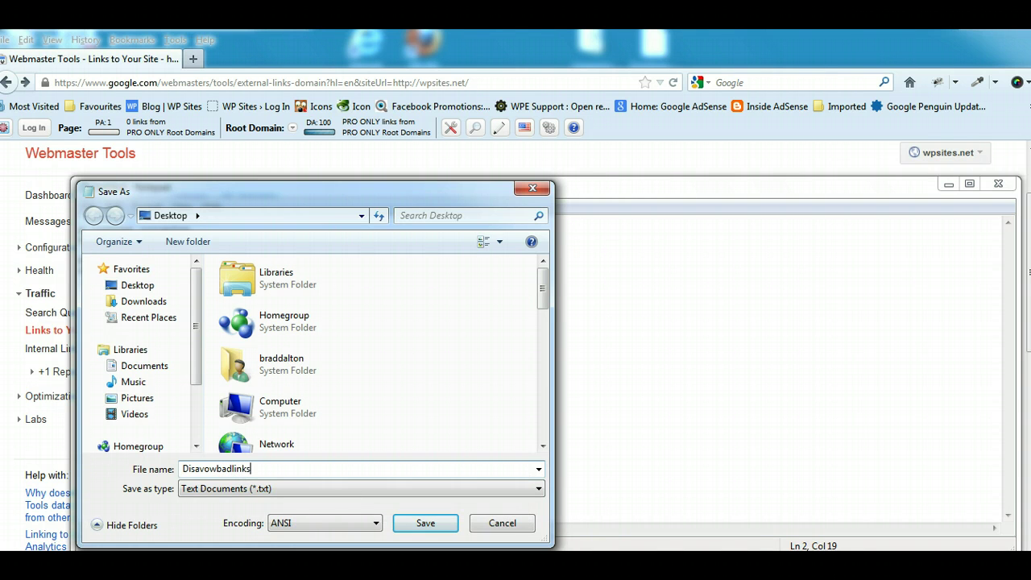
left_click(136, 285)
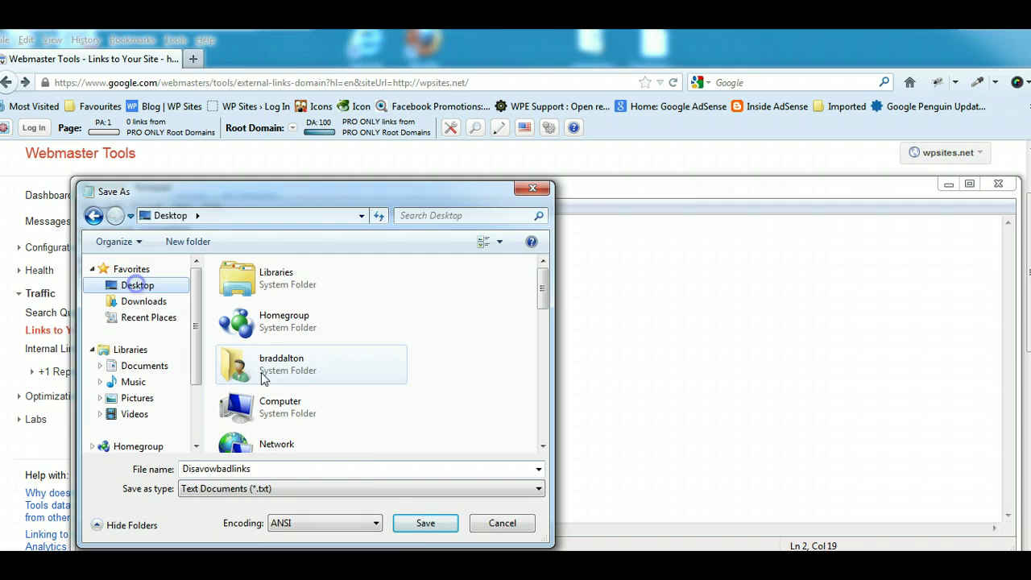
left_click(433, 525)
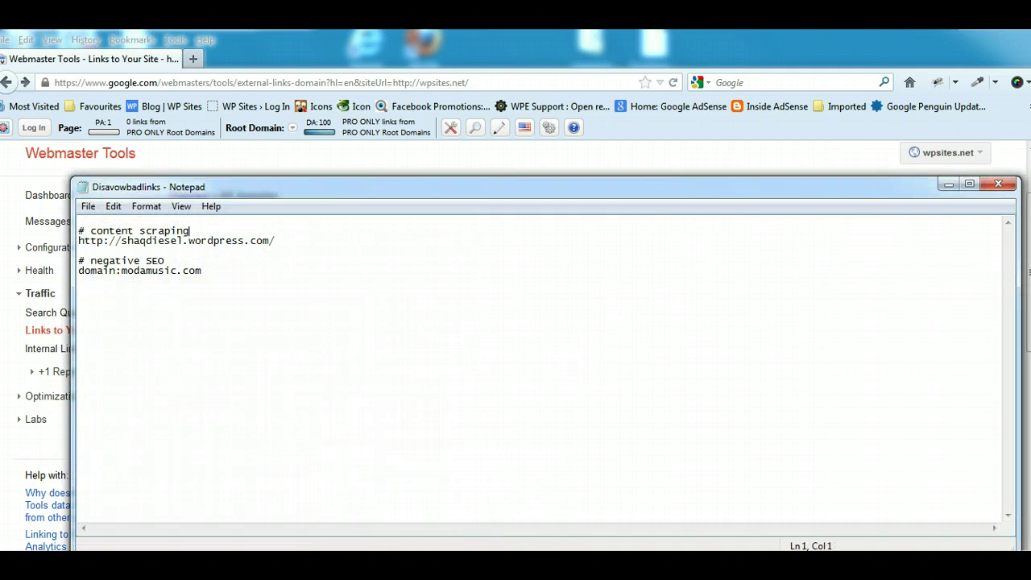
Step: Close Notepad and switch back to the WP Sites disavow tutorial post
left_click(998, 186)
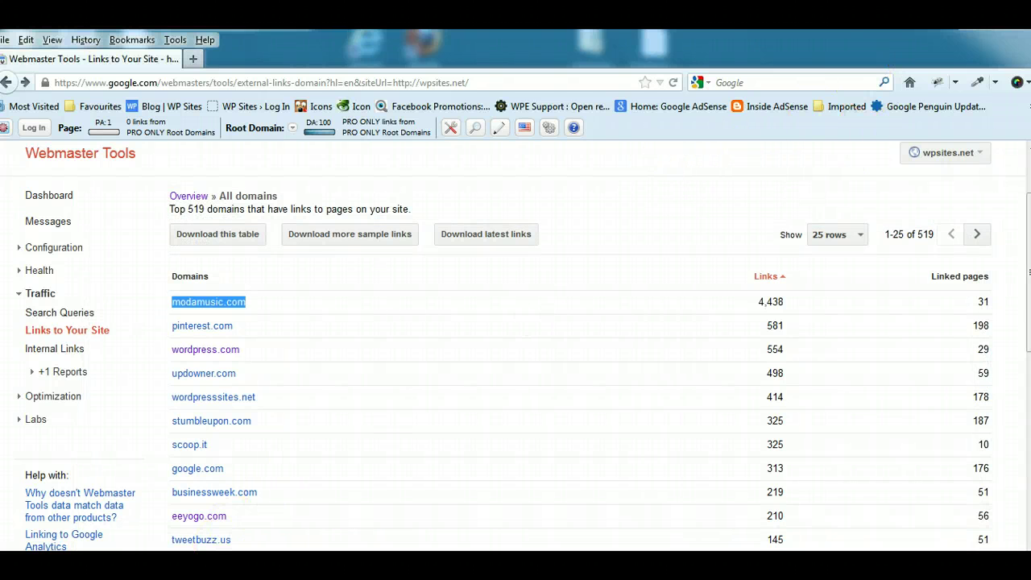
left_click(224, 554)
left_click(245, 535)
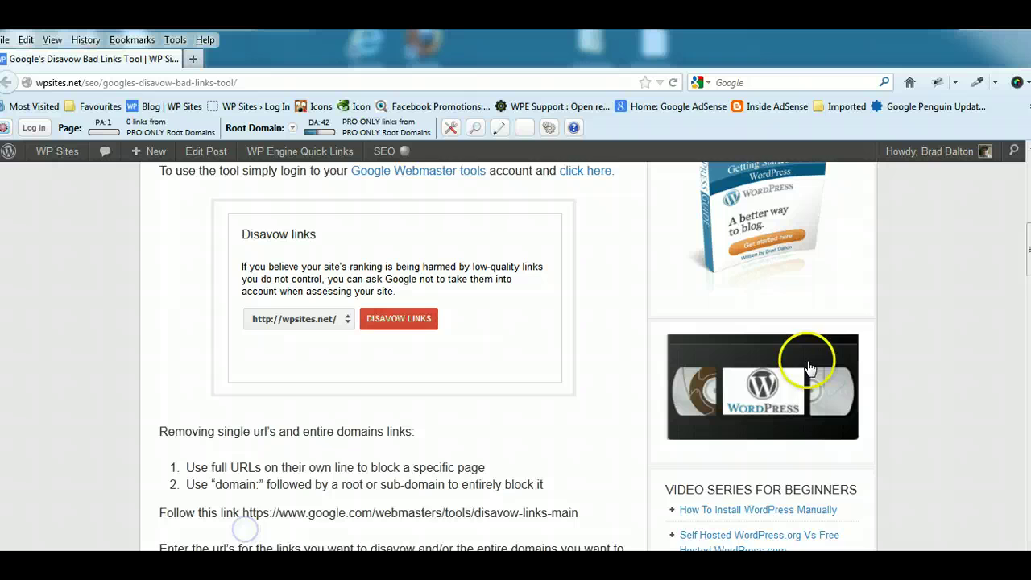
Step: Follow the post's link to Google's Disavow links page for wpsites.net
scroll(246, 524, "down", 4)
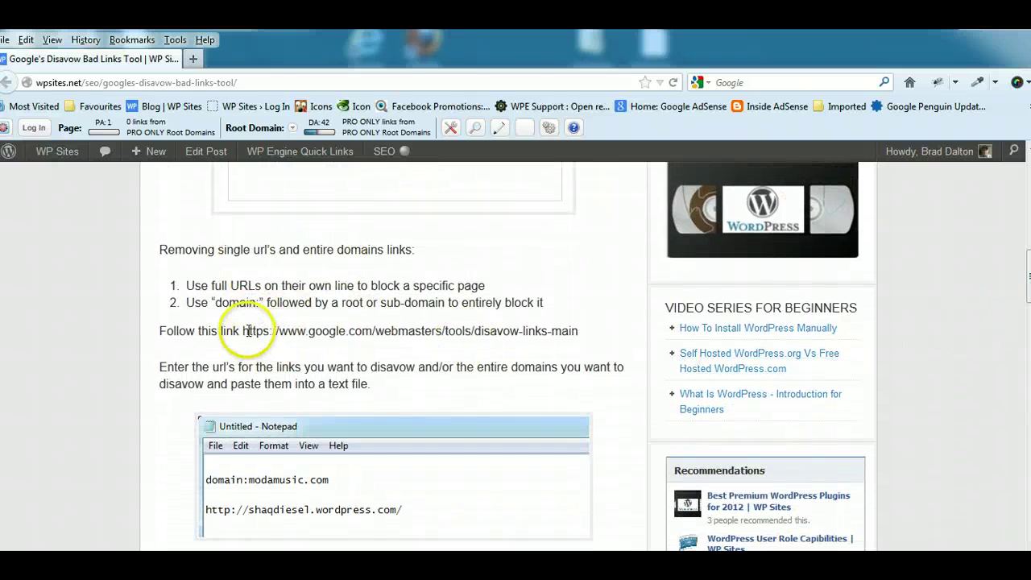
left_click_drag(242, 330, 579, 331)
left_click(587, 315)
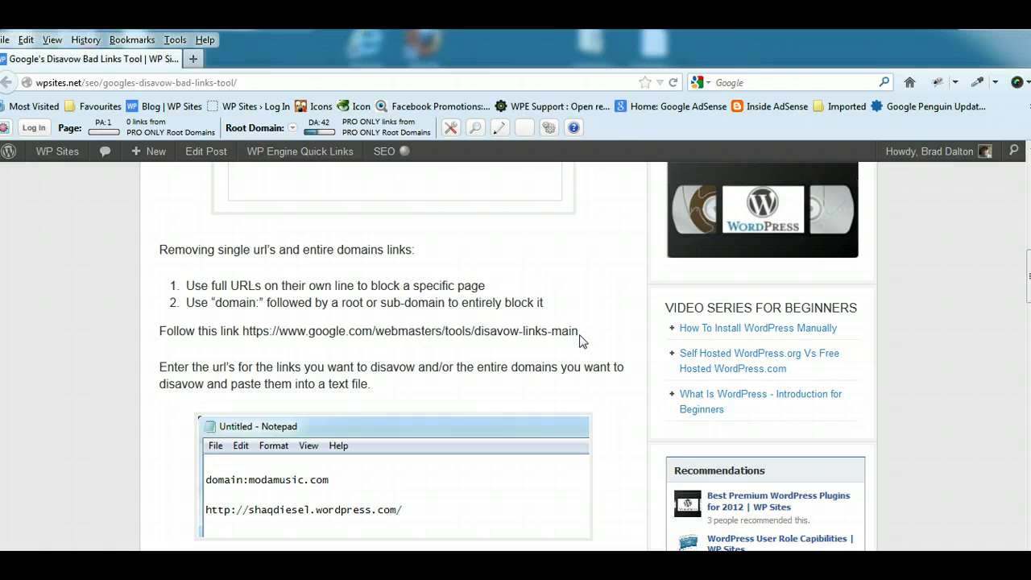
scroll(603, 315, "up", 3)
scroll(604, 315, "up", 1)
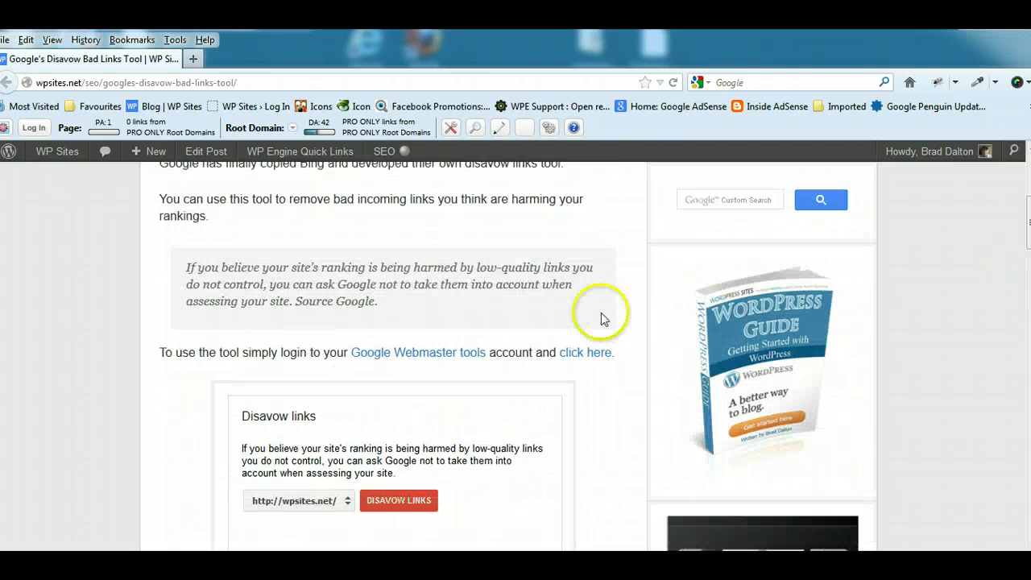
left_click(586, 356)
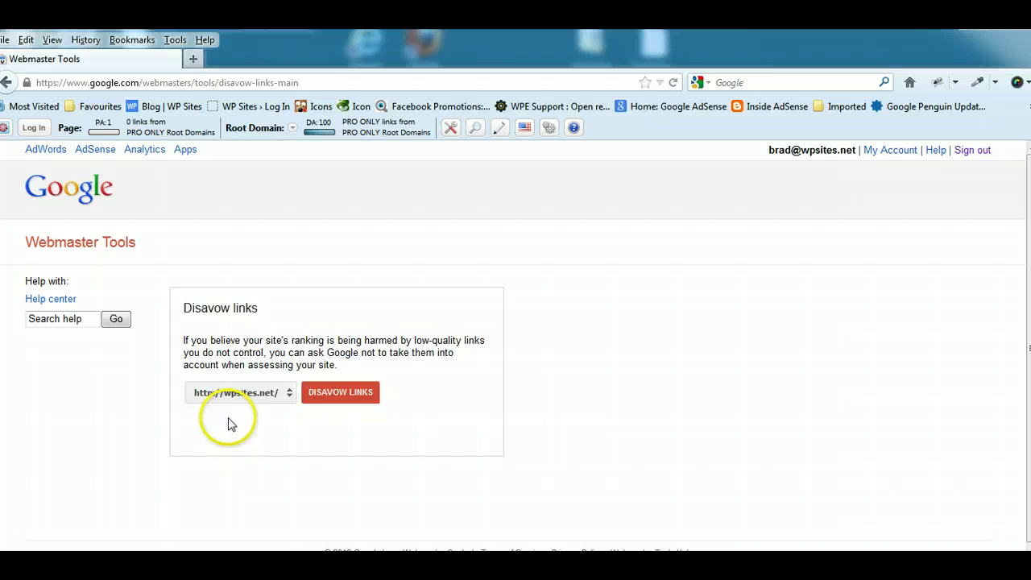
Step: Attach Disavowbadlinks.txt to wpsites.net's Disavow Links form and submit it
left_click(339, 394)
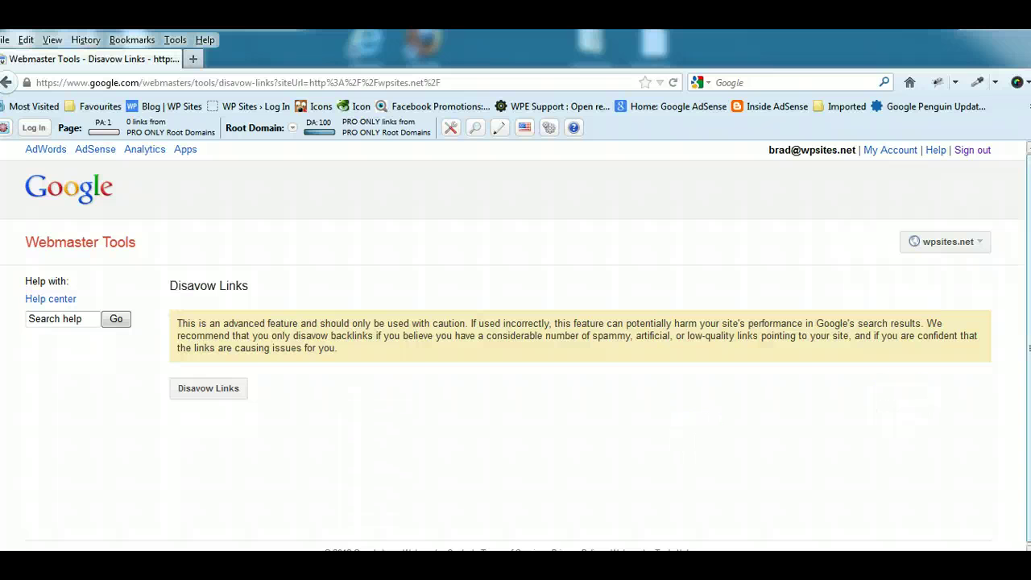
scroll(749, 395, "down", 1)
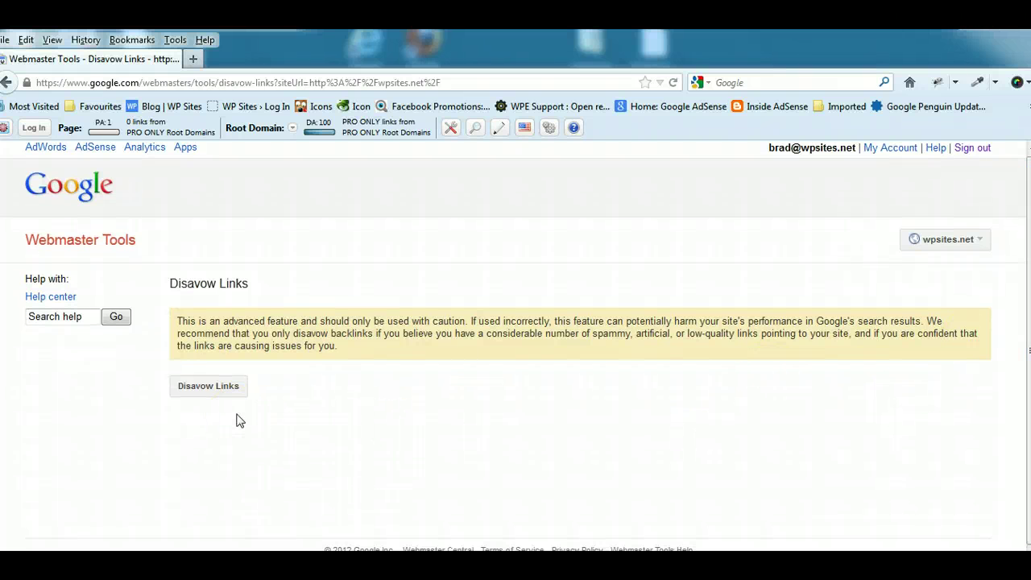
left_click(210, 390)
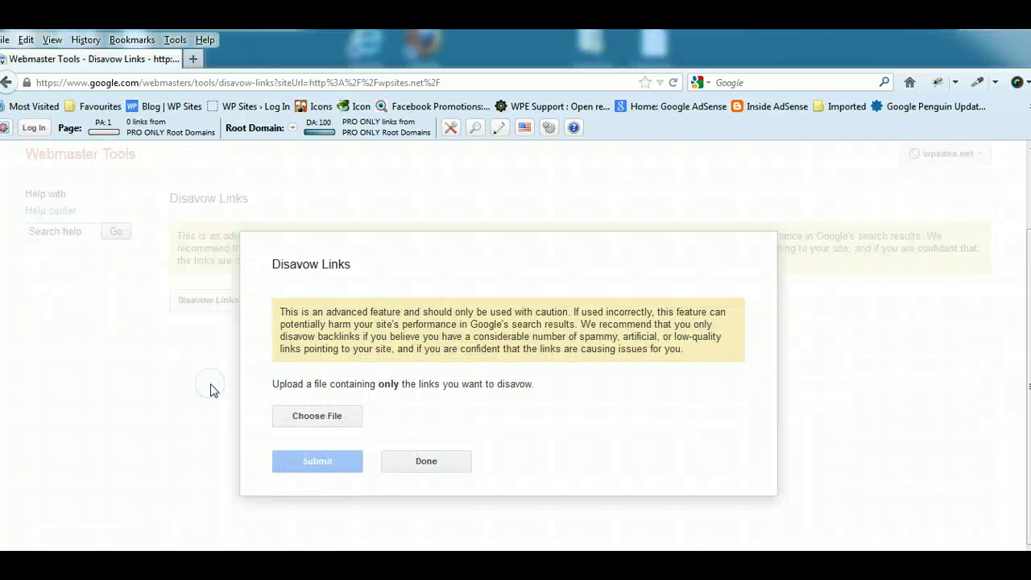
left_click(343, 415)
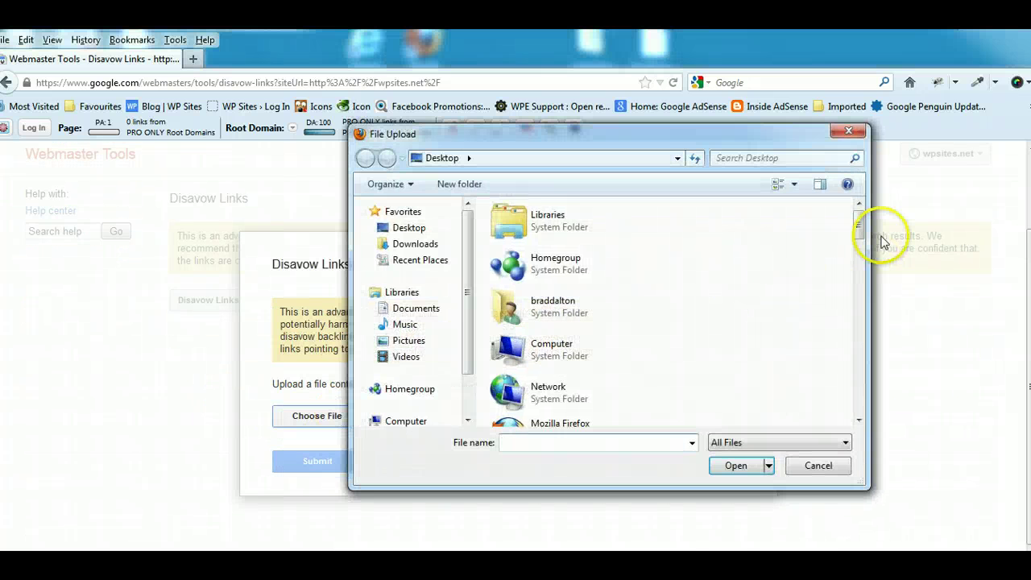
left_click_drag(859, 234, 862, 320)
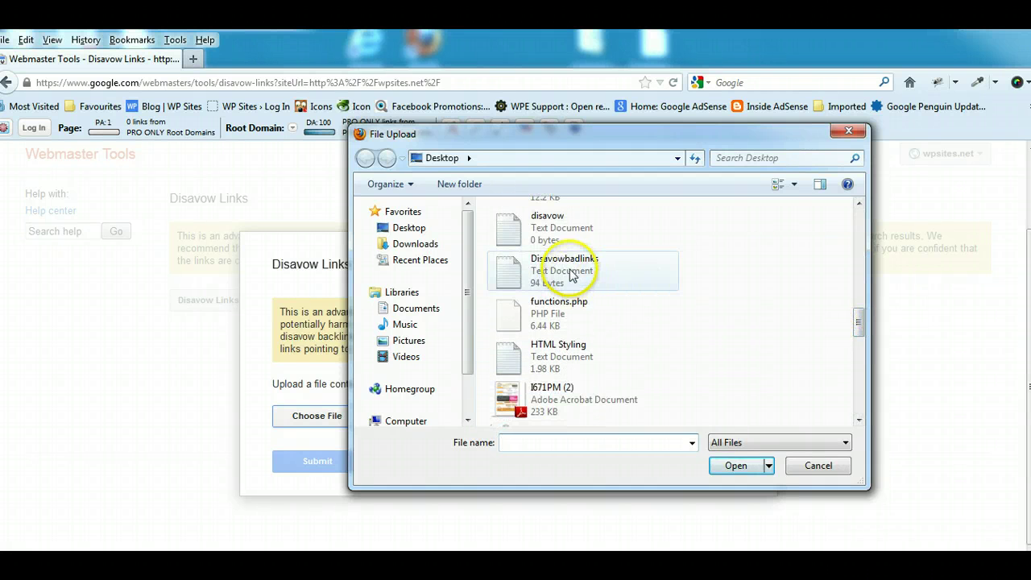
left_click(570, 274)
double_click(570, 274)
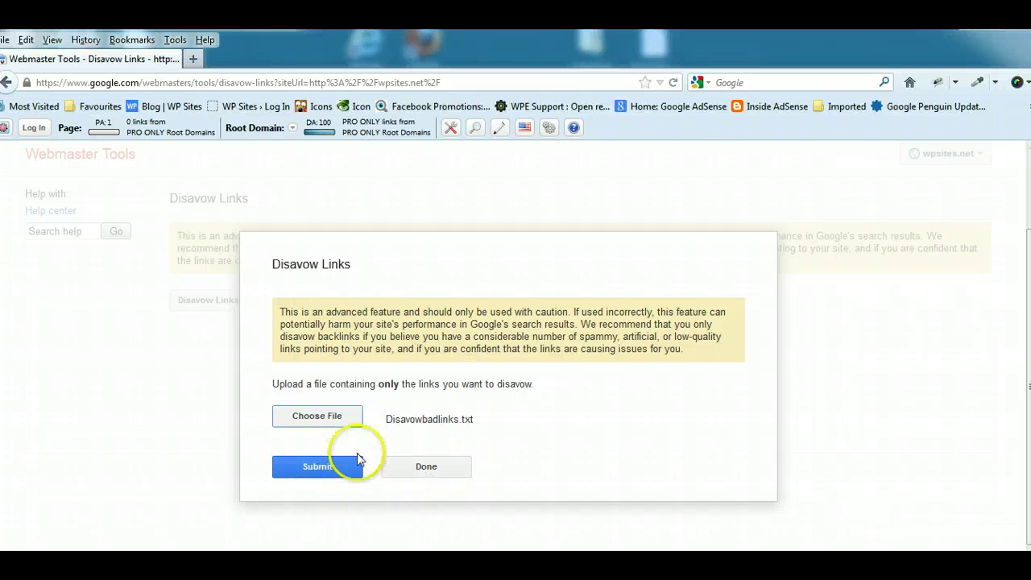
left_click_drag(474, 420, 385, 420)
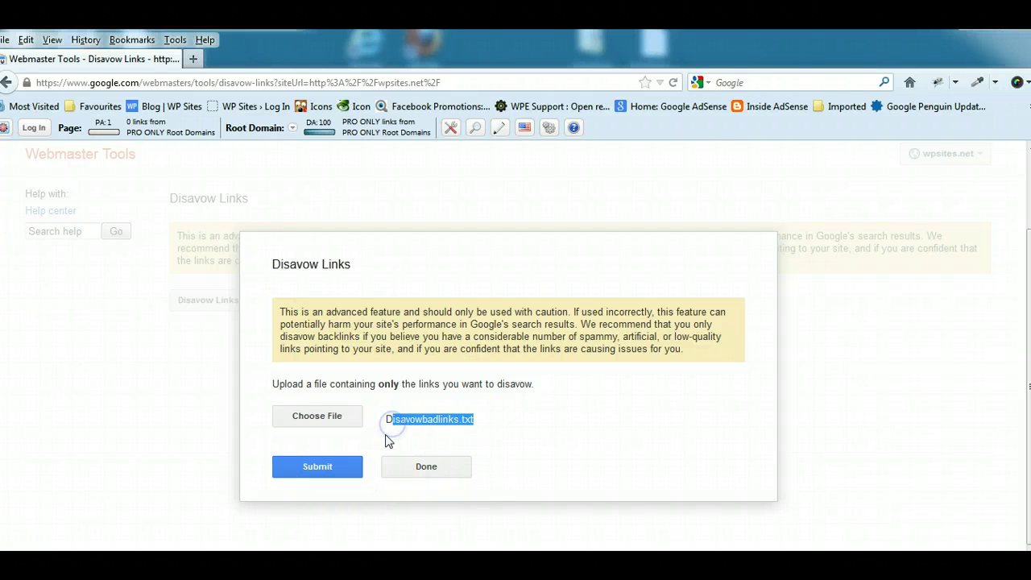
left_click(385, 435)
left_click(335, 471)
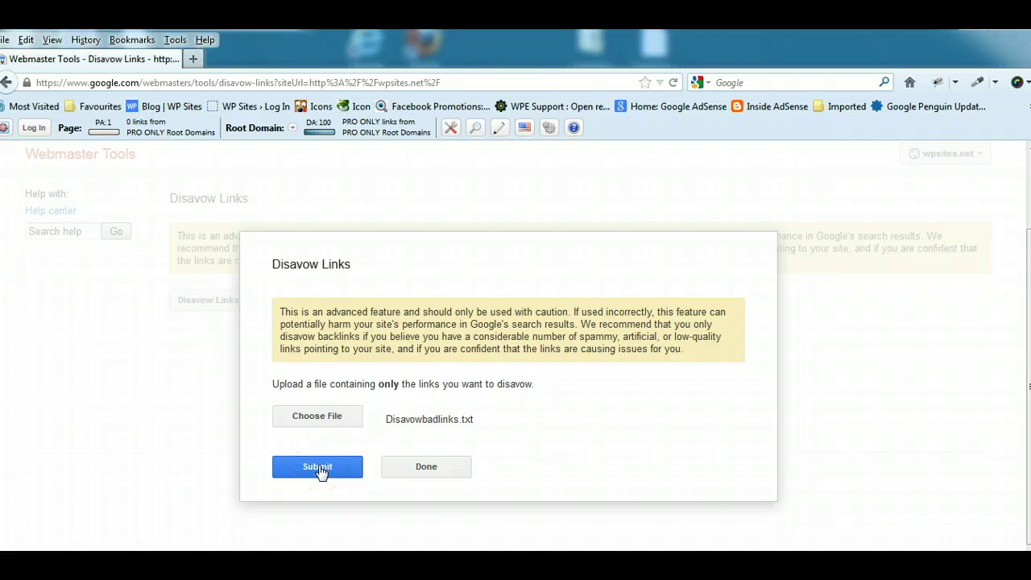
left_click(320, 472)
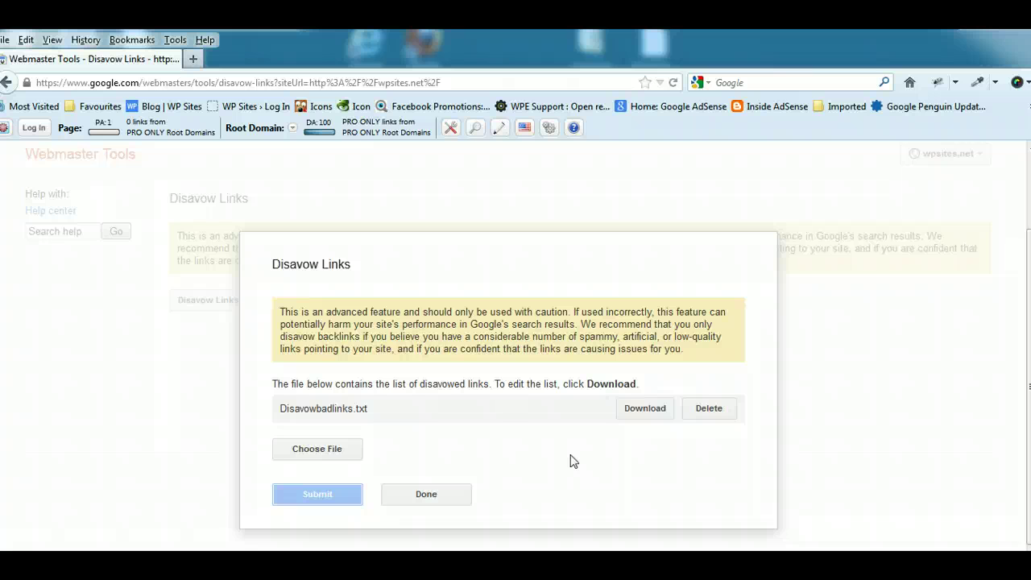
Step: Let the Disavowbadlinks.txt upload finish and close the disavow dialog
left_click(422, 495)
Step: Click Done and switch back to the All domains list of 519 linking sites
left_click(426, 494)
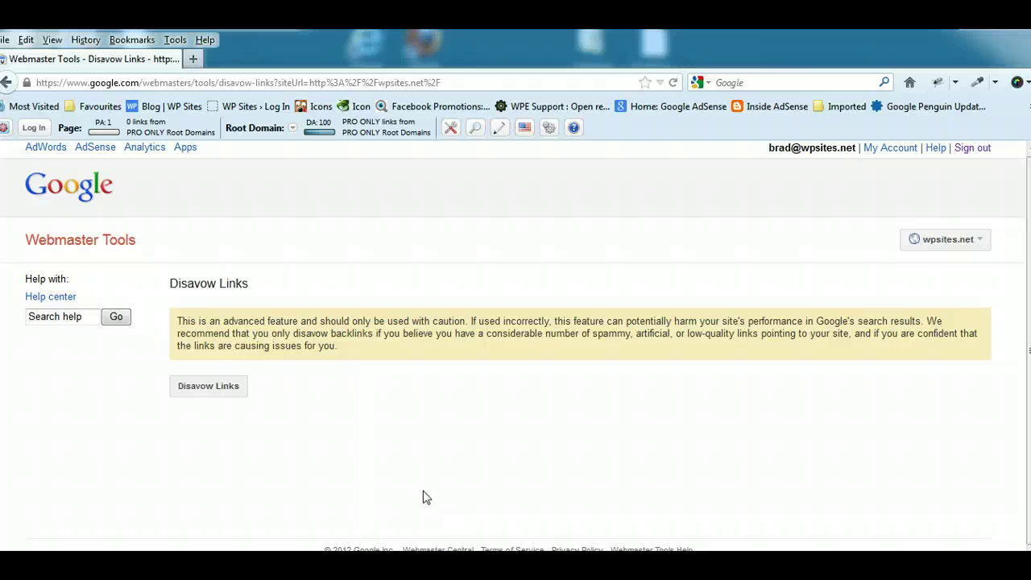
left_click(504, 278)
left_click(201, 564)
left_click(161, 519)
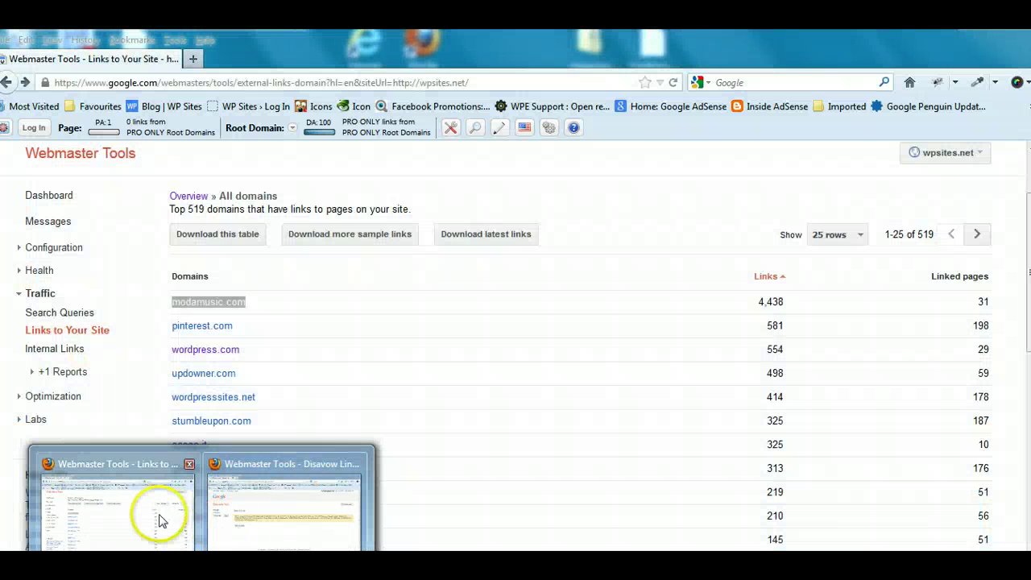
left_click(516, 292)
left_click(608, 206)
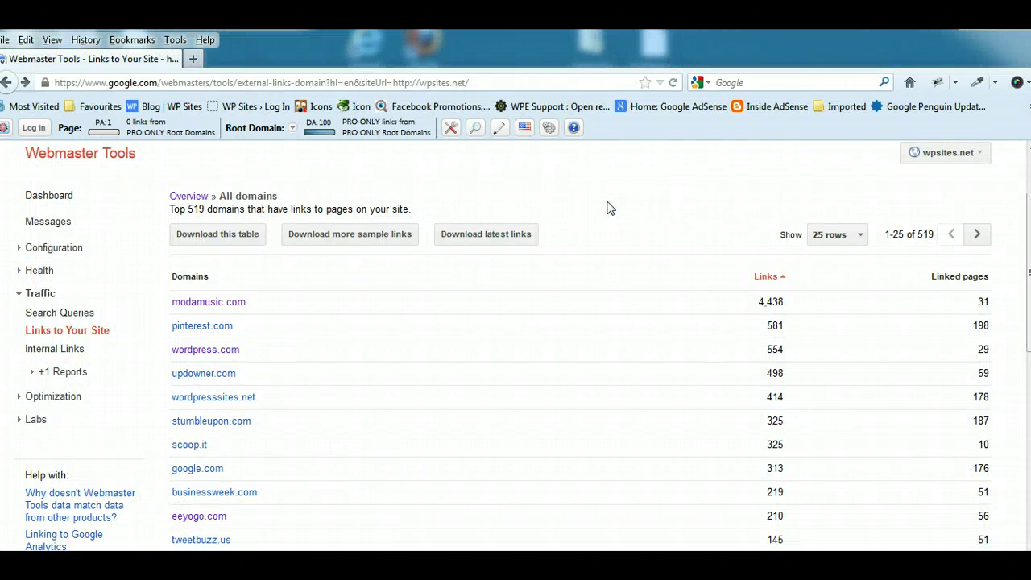